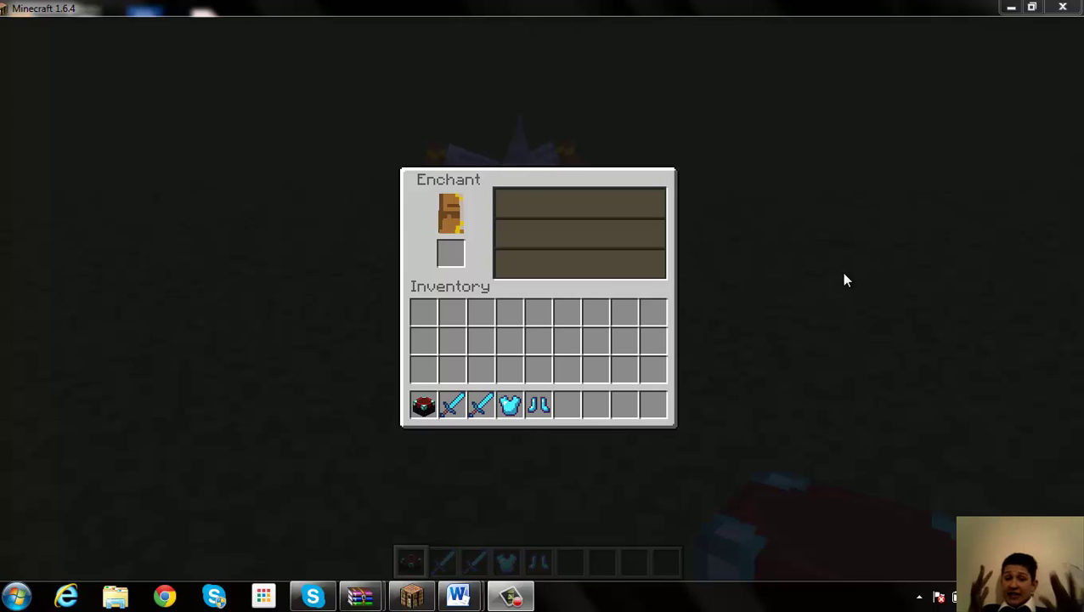
Close the enchanting table screen and bring up the game's pause menu
{"action": "key", "text": "Escape"}
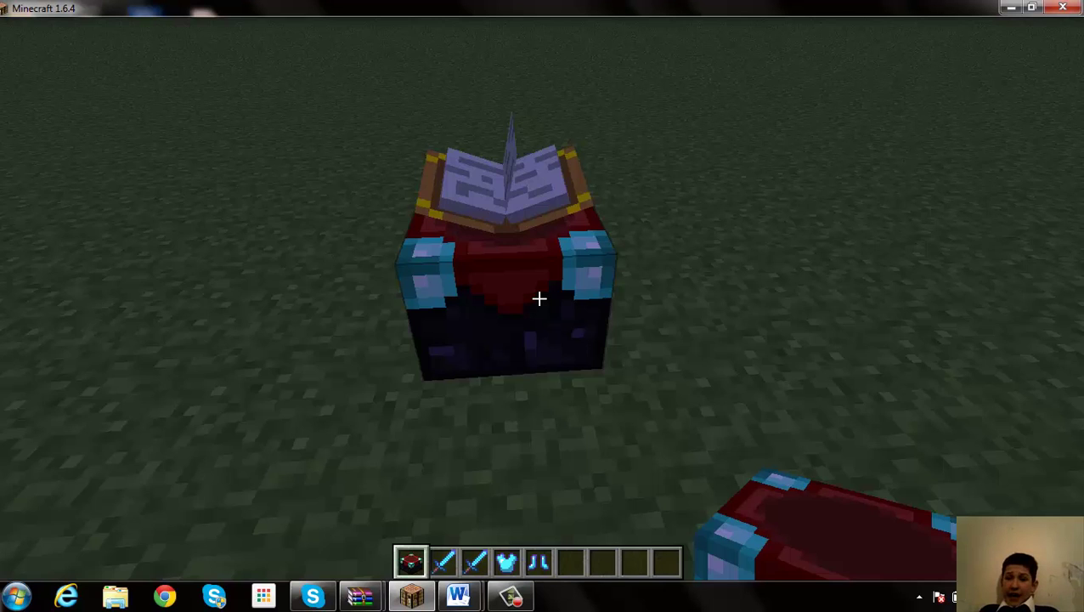
{"action": "key", "text": "Escape"}
Save and quit the Minecraft world to the title screen
{"action": "left_click", "coordinate": [541, 340]}
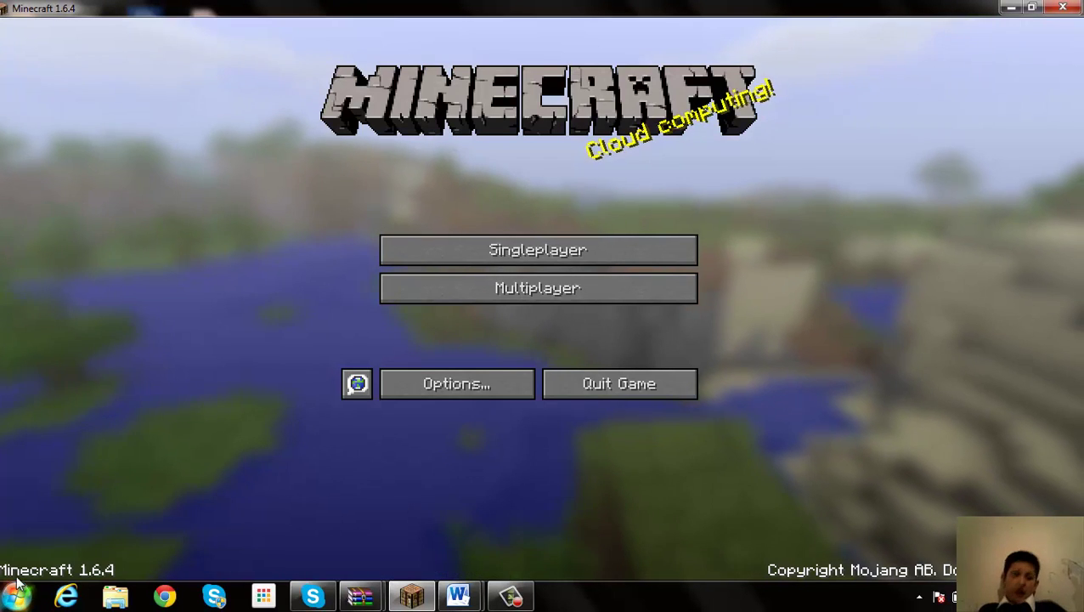
{"action": "key", "text": "super"}
{"action": "left_click", "coordinate": [203, 95]}
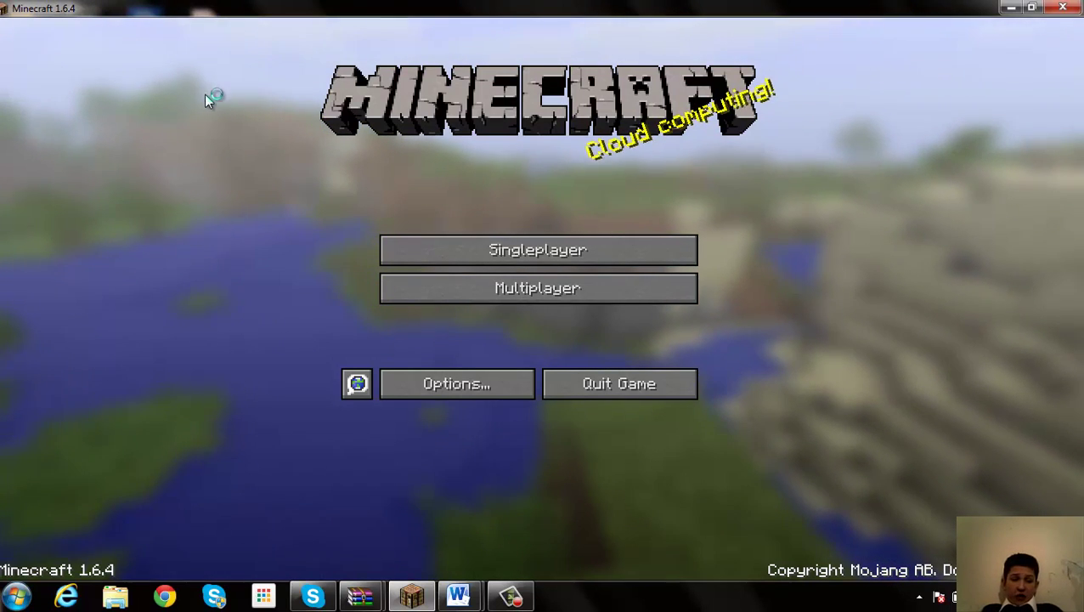
Open the AppData Roaming folder by running %appdata% from the Run box
{"action": "key", "text": "super+r"}
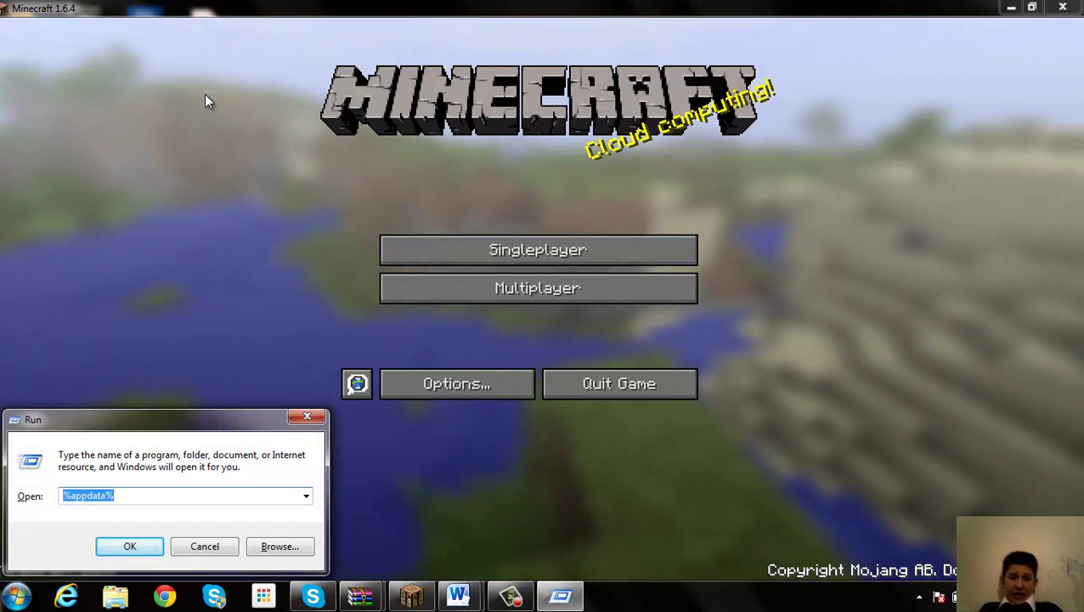
{"action": "type", "text": "%appdata%"}
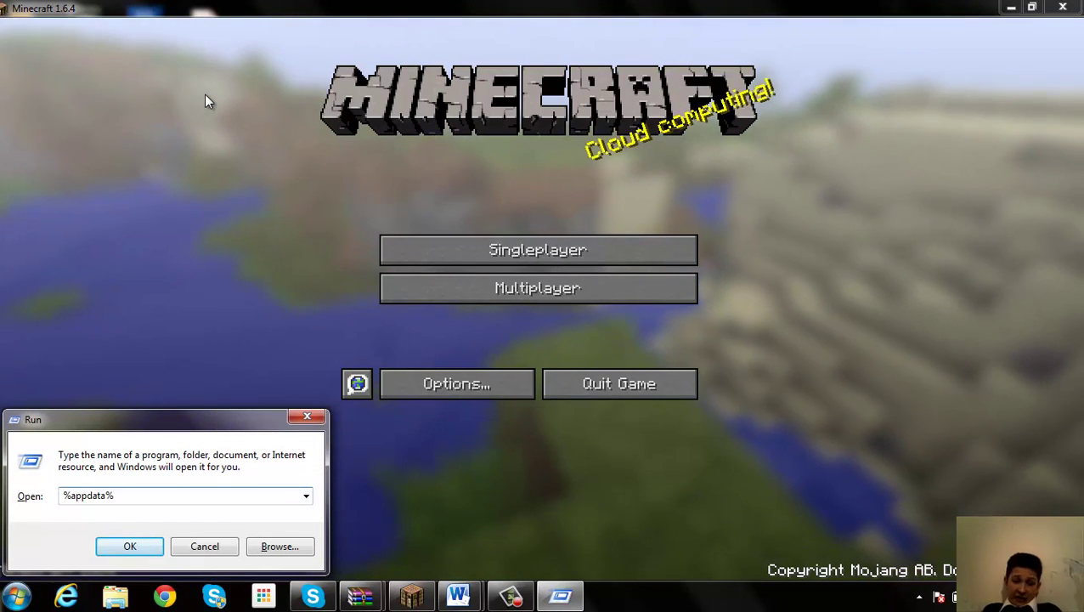
{"action": "key", "text": "Return"}
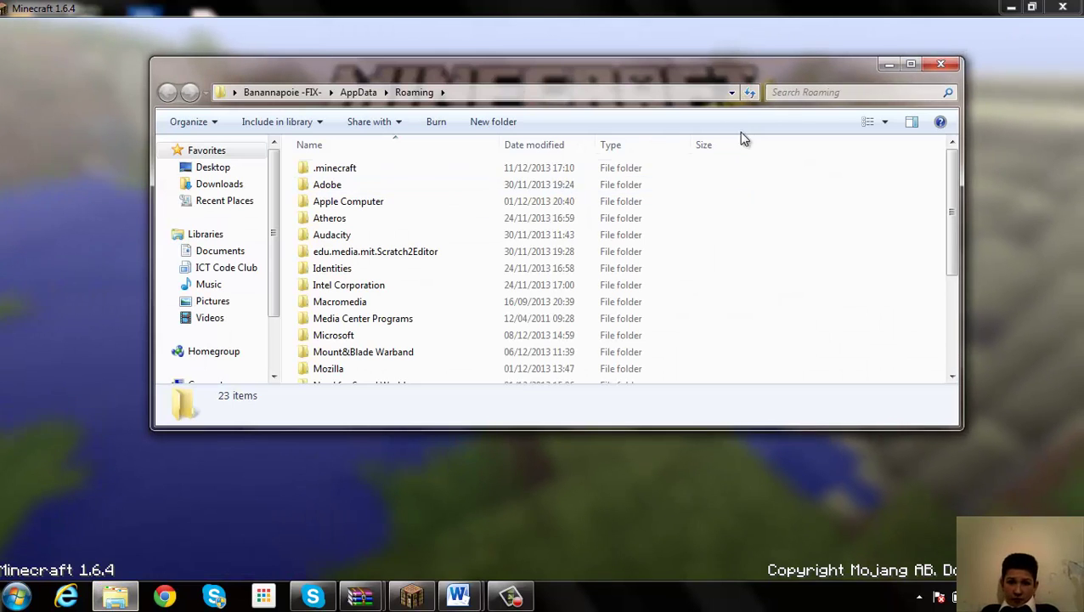
Maximize the Explorer window and close the Minecraft game window
{"action": "left_click", "coordinate": [910, 63]}
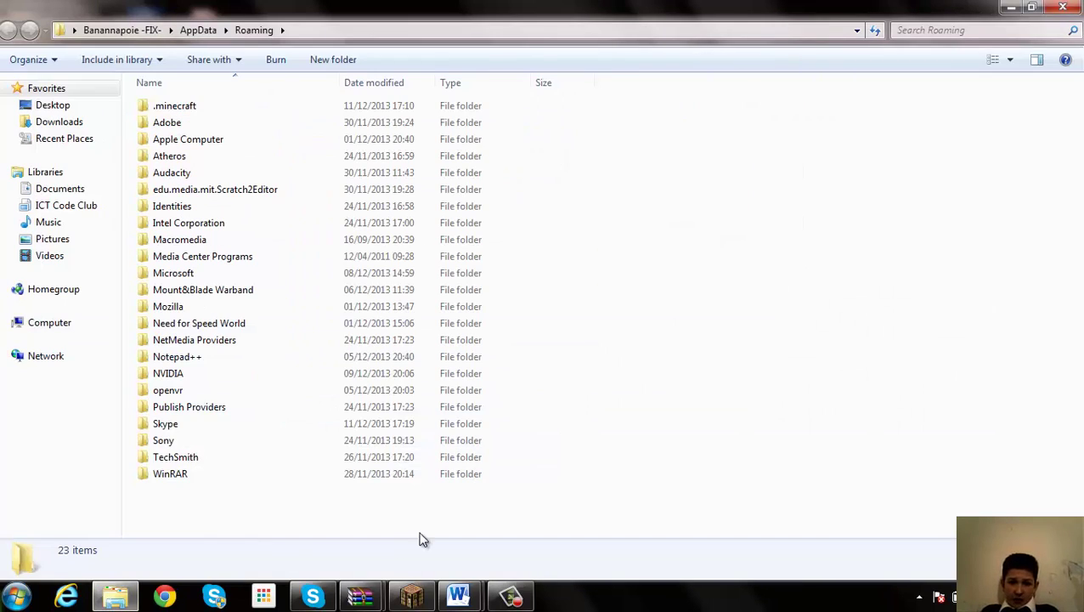
{"action": "left_click", "coordinate": [411, 596]}
{"action": "key", "text": "alt+F4"}
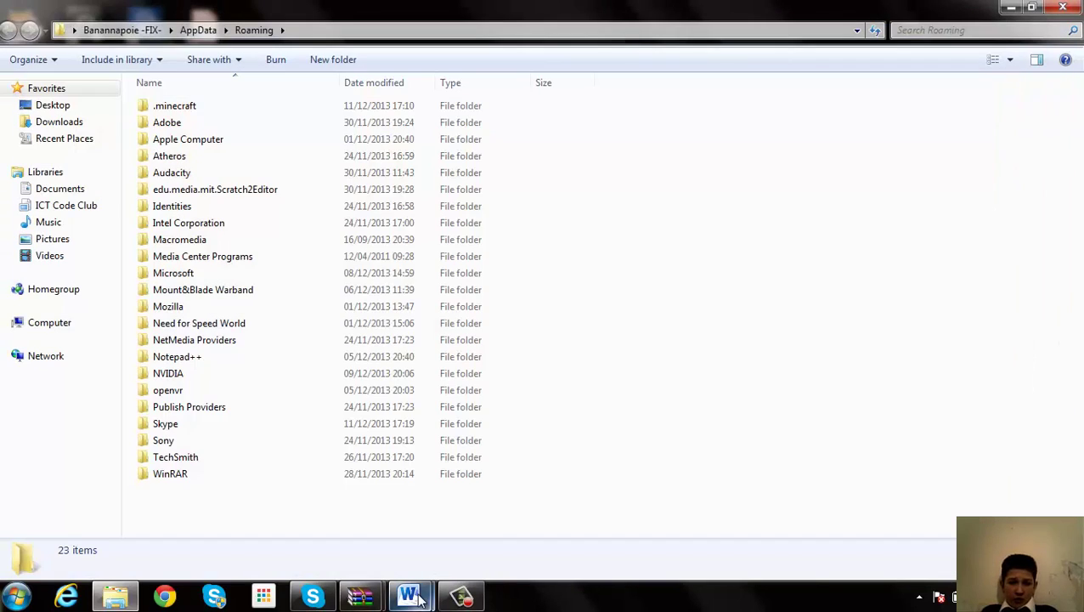
Delete the English folder from .minecraft\versions to the Recycle Bin
{"action": "double_click", "coordinate": [231, 105]}
{"action": "key", "text": "Caps_Lock"}
{"action": "key", "text": "Caps_Lock"}
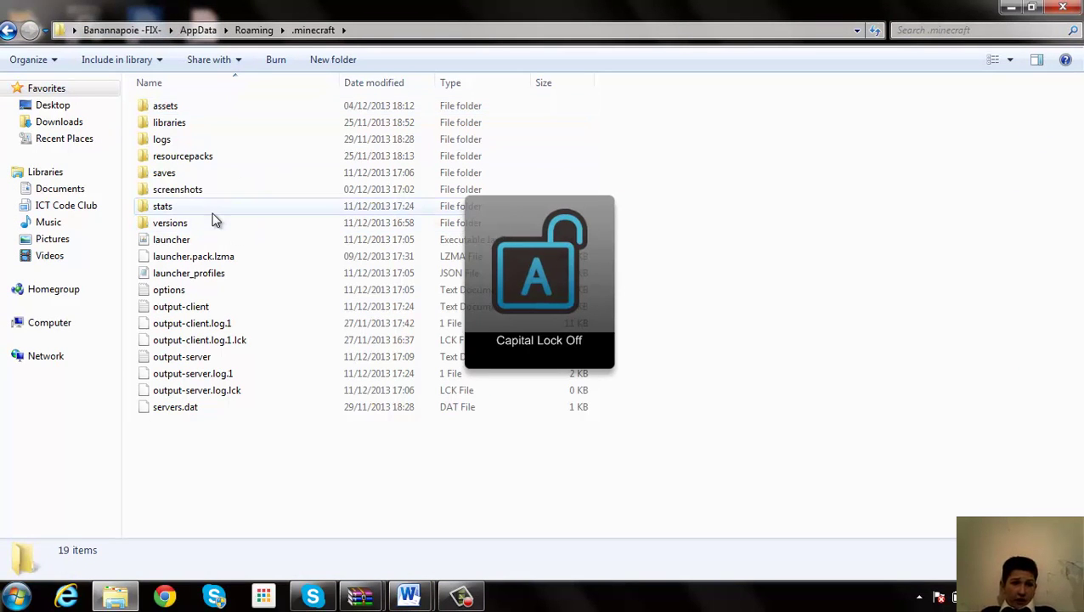
{"action": "double_click", "coordinate": [210, 217]}
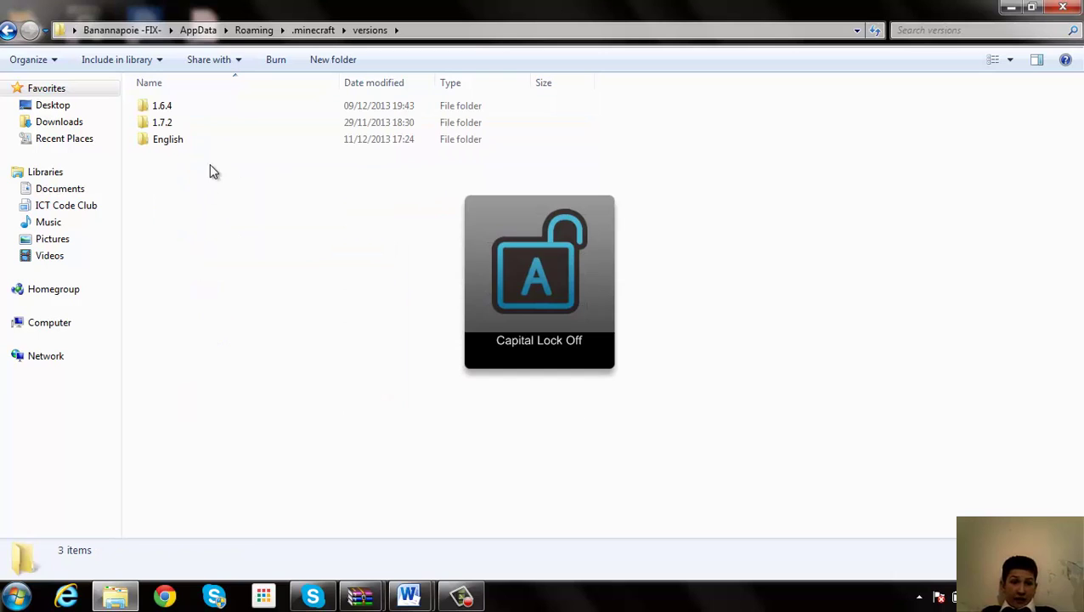
{"action": "right_click", "coordinate": [208, 136]}
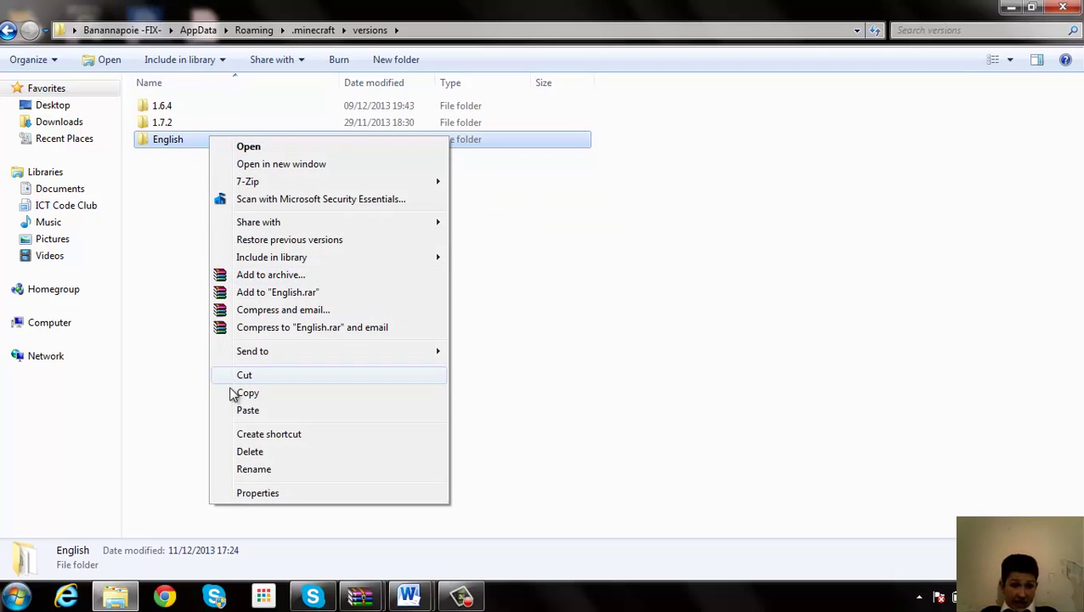
{"action": "left_click", "coordinate": [263, 451]}
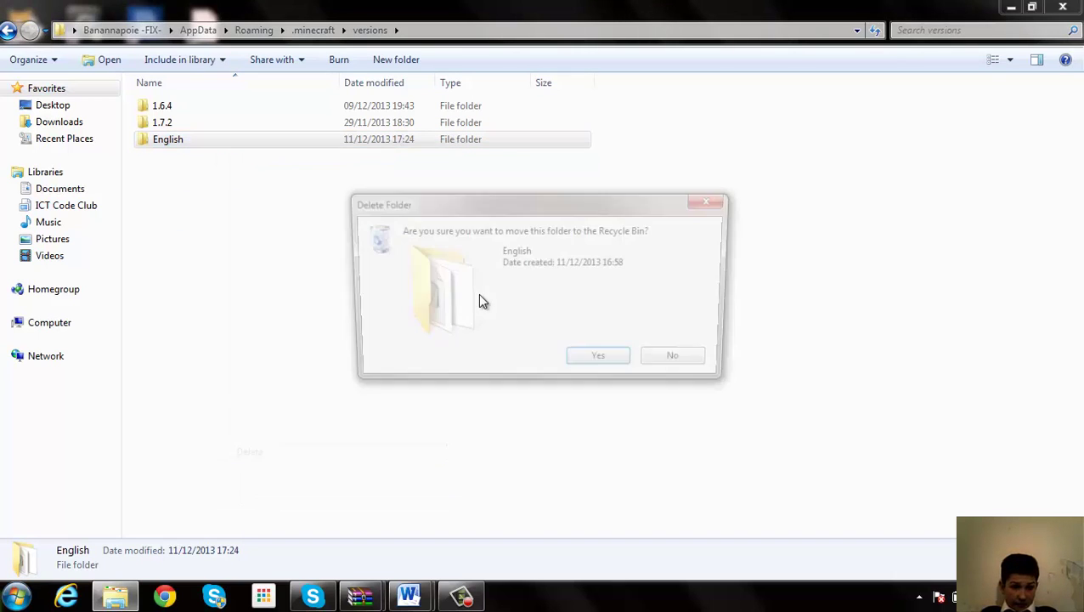
{"action": "left_click", "coordinate": [602, 362]}
Copy the 1.6.4 folder and rename the pasted copy to English
{"action": "right_click", "coordinate": [249, 104]}
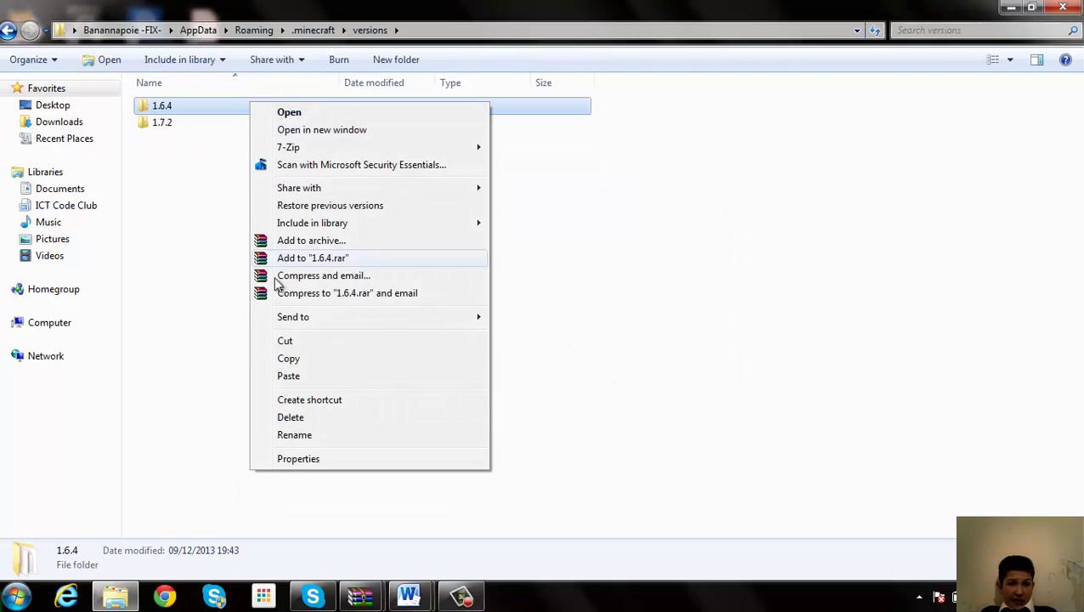
{"action": "left_click", "coordinate": [292, 358]}
{"action": "left_click", "coordinate": [203, 181]}
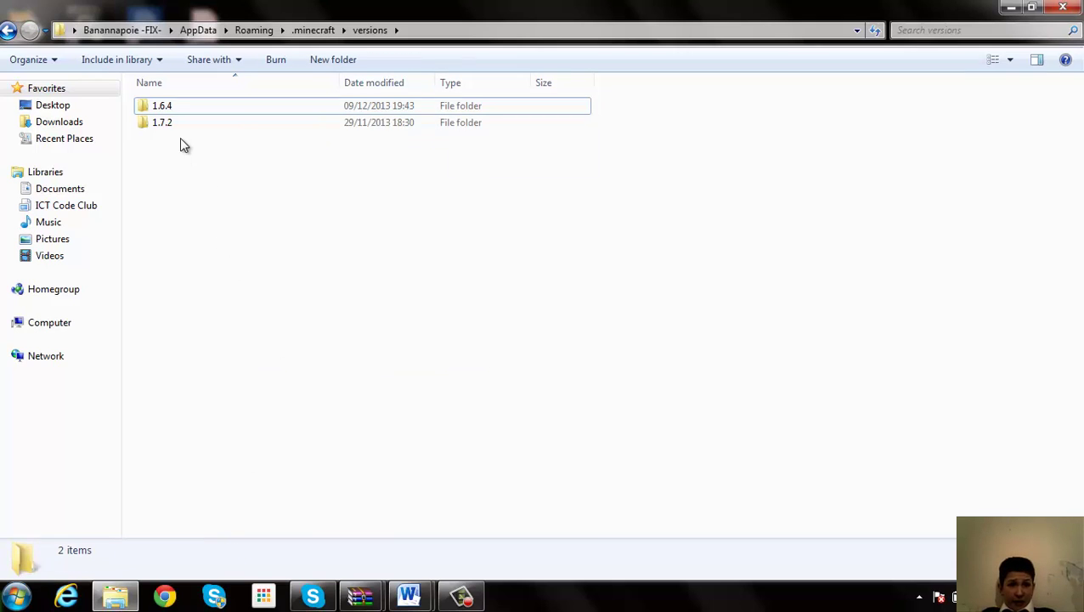
{"action": "right_click", "coordinate": [179, 137]}
{"action": "left_click", "coordinate": [205, 252]}
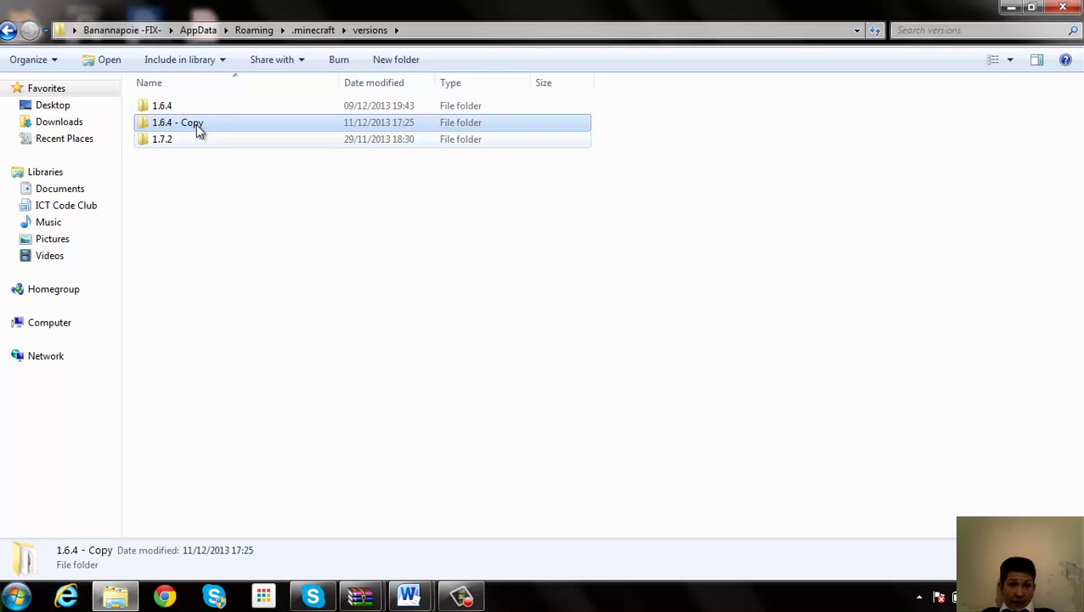
{"action": "left_click", "coordinate": [197, 124]}
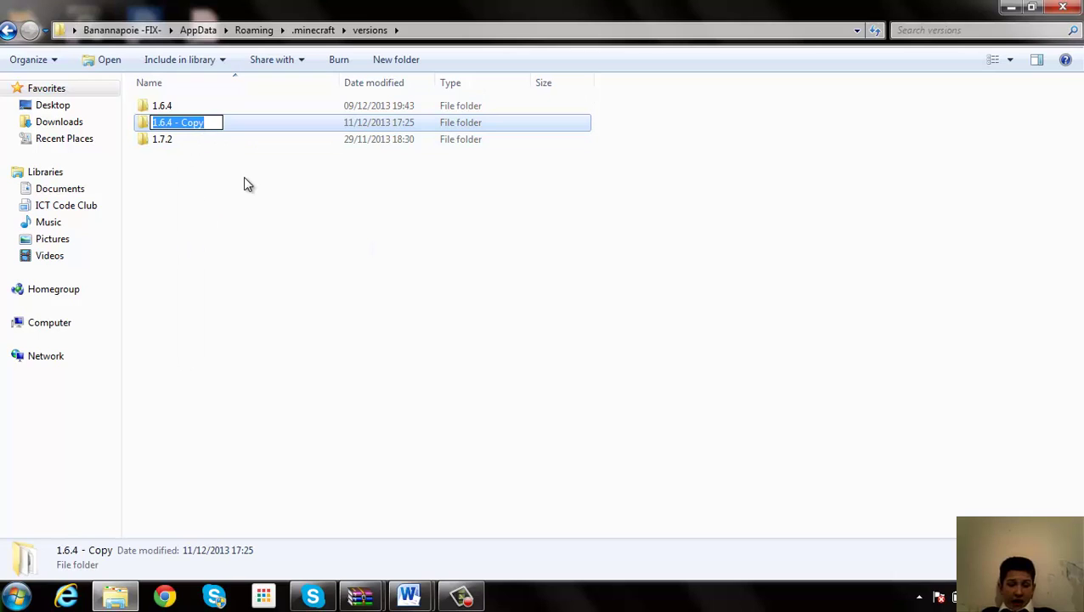
{"action": "type", "text": "English"}
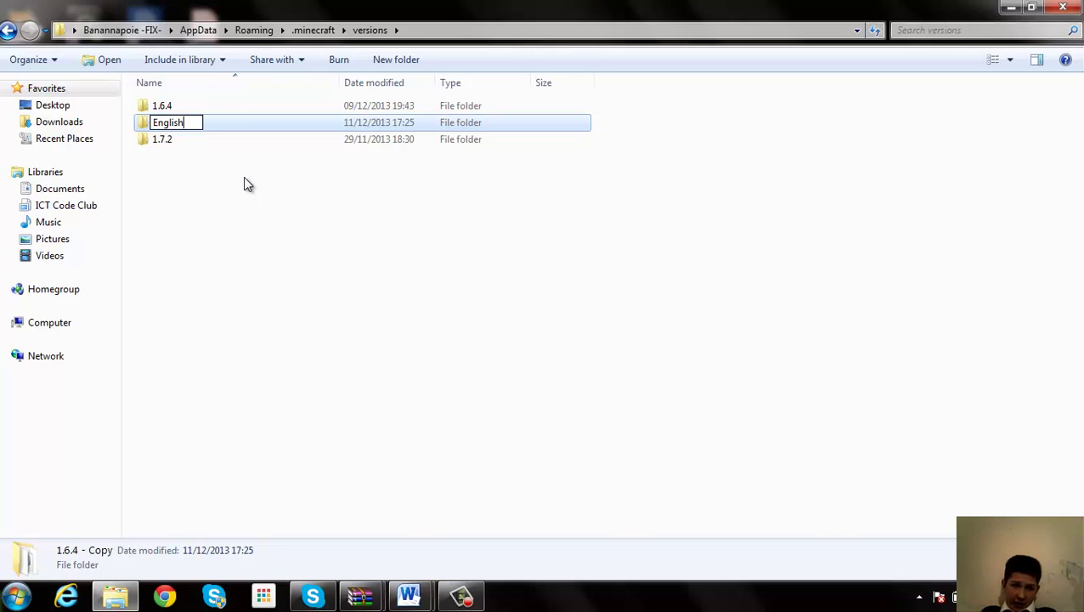
{"action": "key", "text": "Return"}
Inside the English folder, rename the 1.6.4 jar and JSON files to English
{"action": "double_click", "coordinate": [245, 142]}
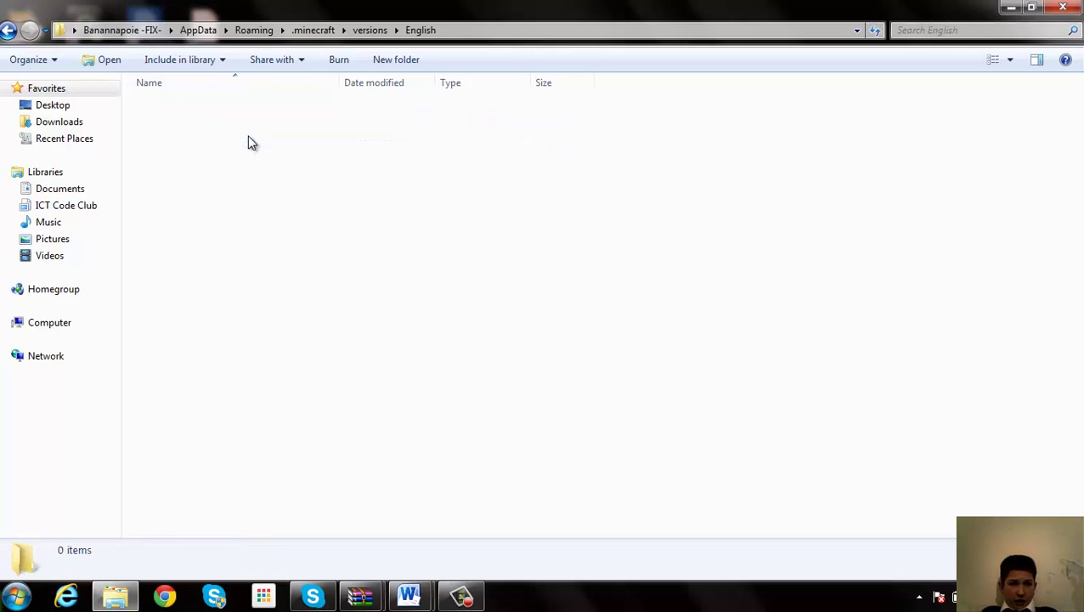
{"action": "left_click", "coordinate": [151, 109]}
{"action": "right_click", "coordinate": [150, 109]}
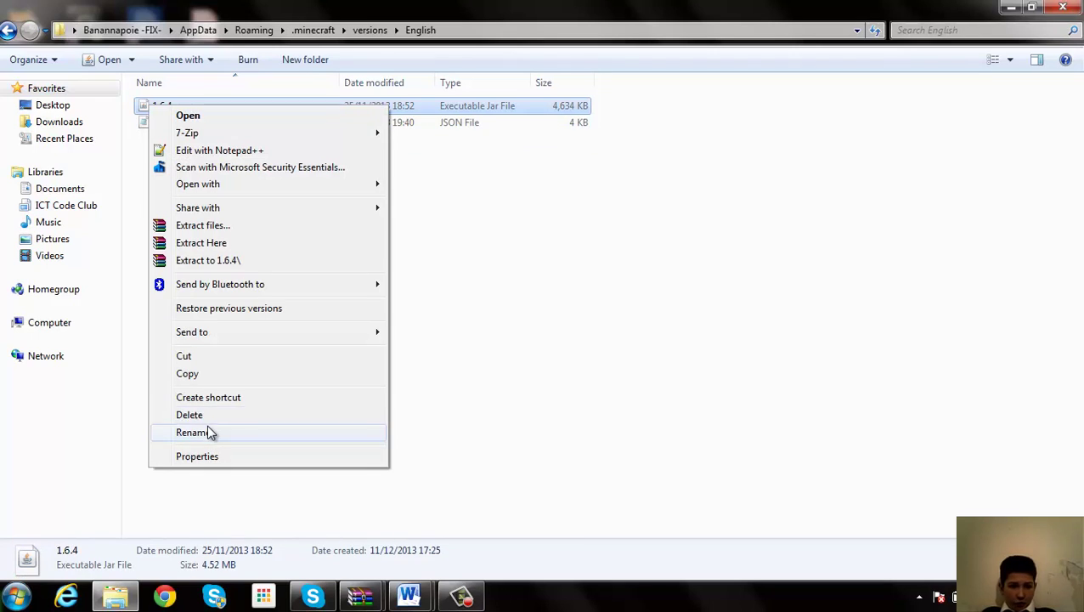
{"action": "left_click", "coordinate": [210, 429]}
{"action": "type", "text": "English"}
{"action": "key", "text": "Return"}
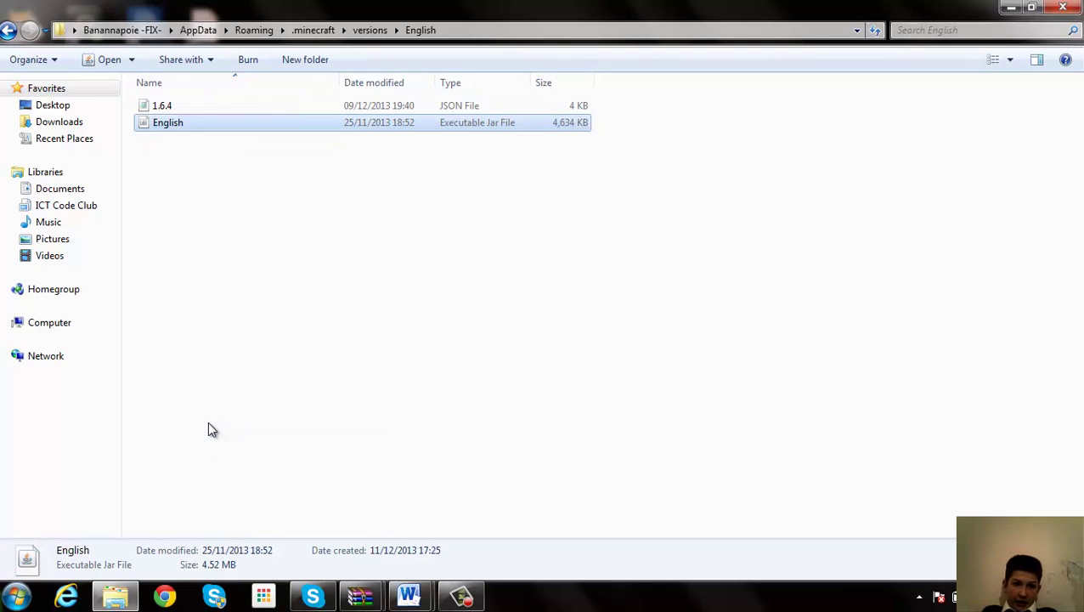
{"action": "right_click", "coordinate": [241, 101]}
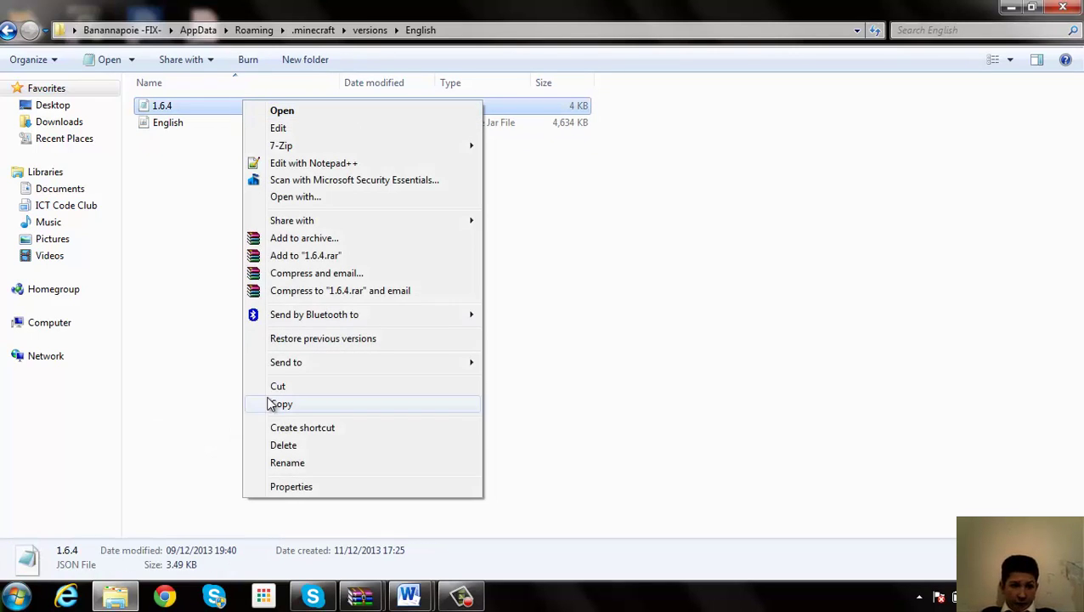
{"action": "left_click", "coordinate": [302, 463]}
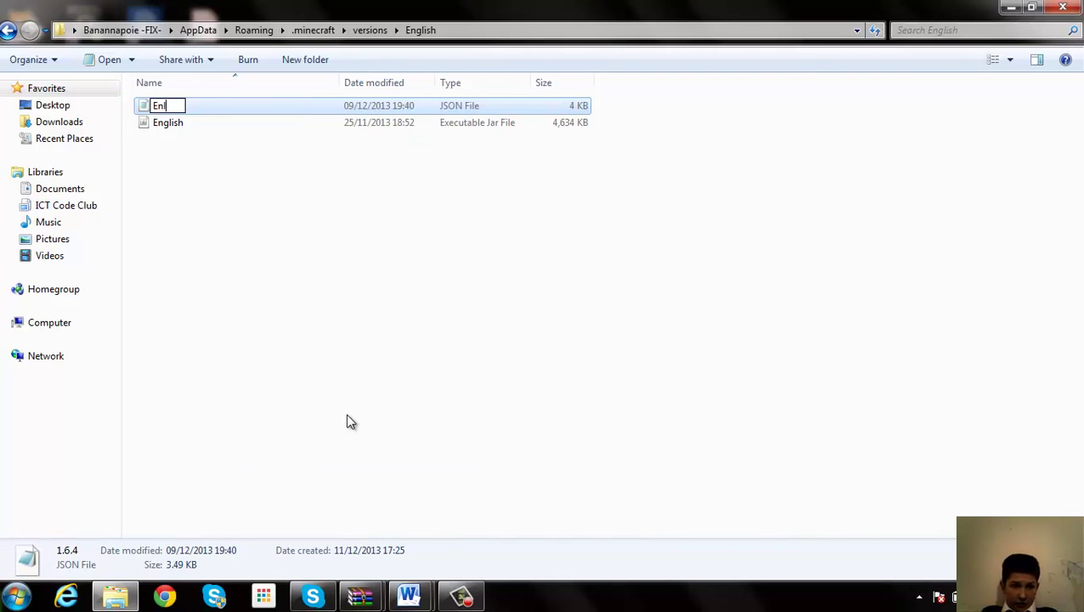
{"action": "key", "text": "Return"}
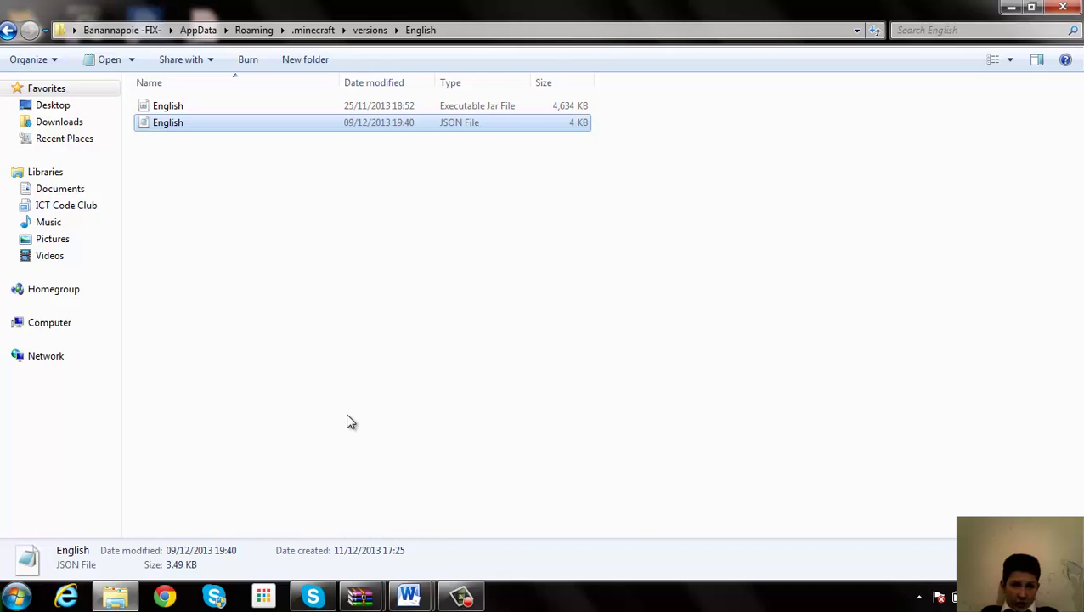
{"action": "double_click", "coordinate": [178, 119]}
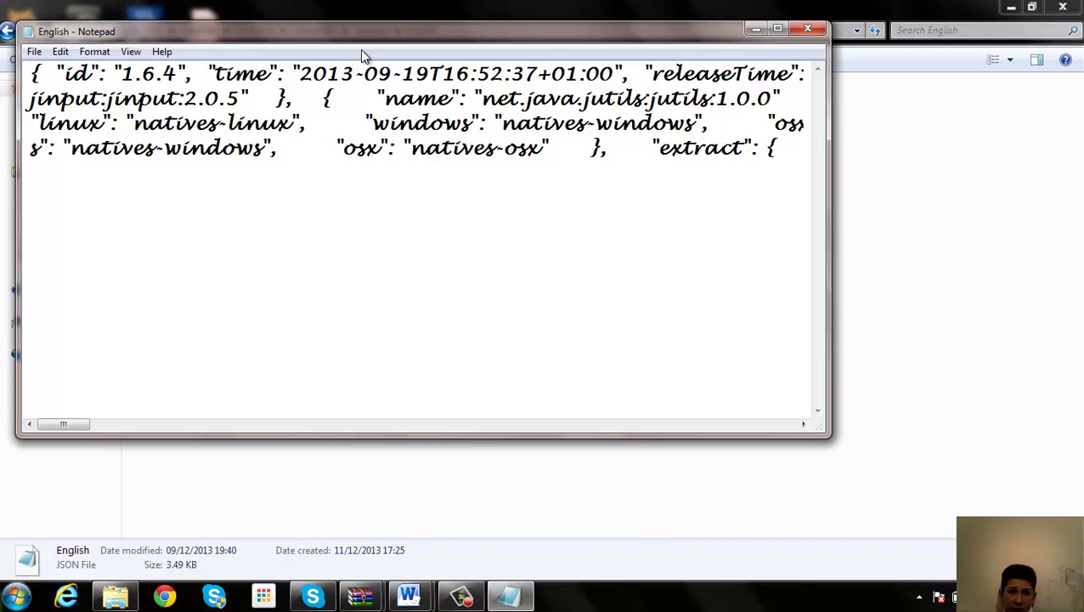
{"action": "key", "text": "BackSpace"}
{"action": "key", "text": "BackSpace"}
{"action": "key", "text": "BackSpace"}
{"action": "key", "text": "BackSpace"}
{"action": "key", "text": "BackSpace"}
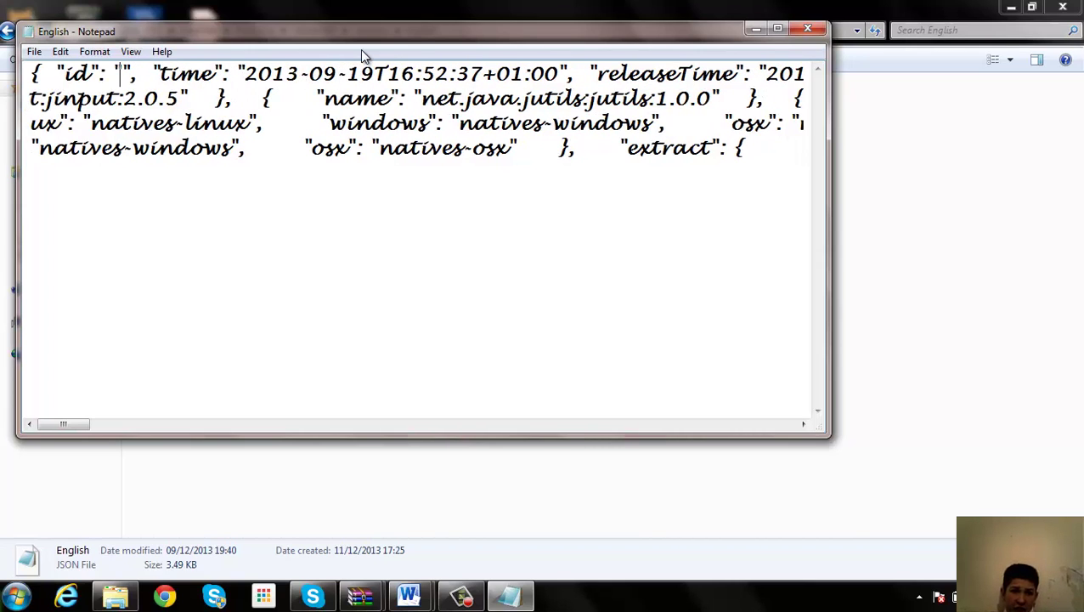
{"action": "type", "text": "English"}
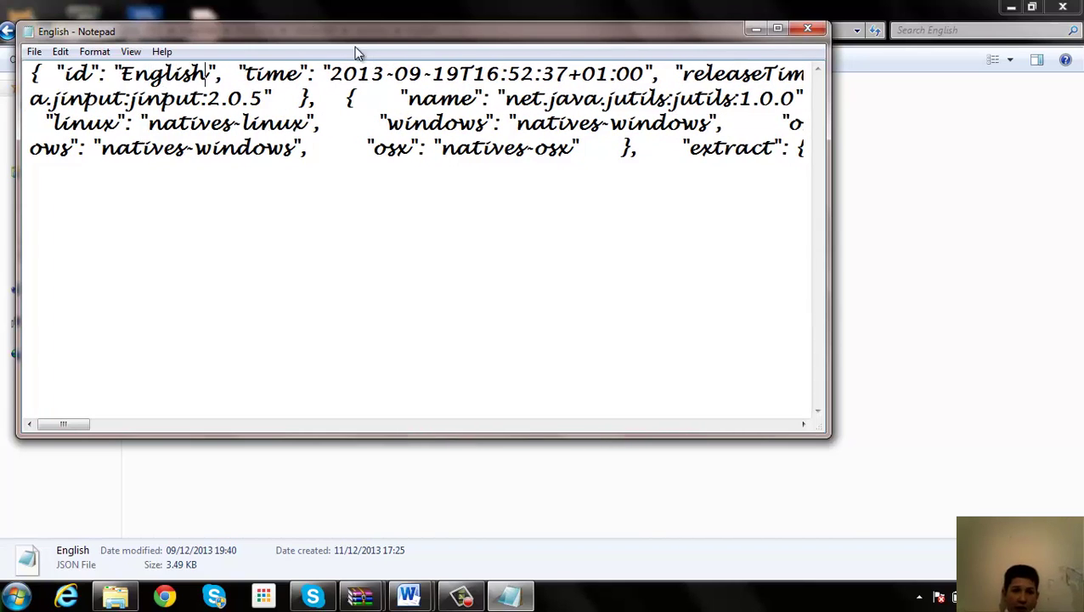
{"action": "left_click", "coordinate": [34, 52]}
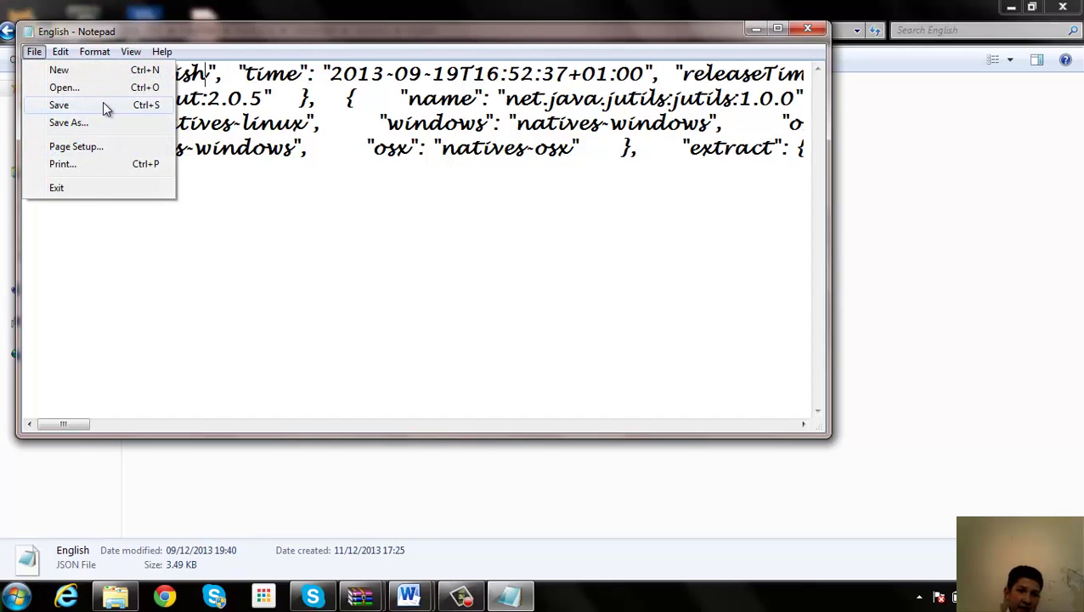
{"action": "left_click", "coordinate": [103, 105]}
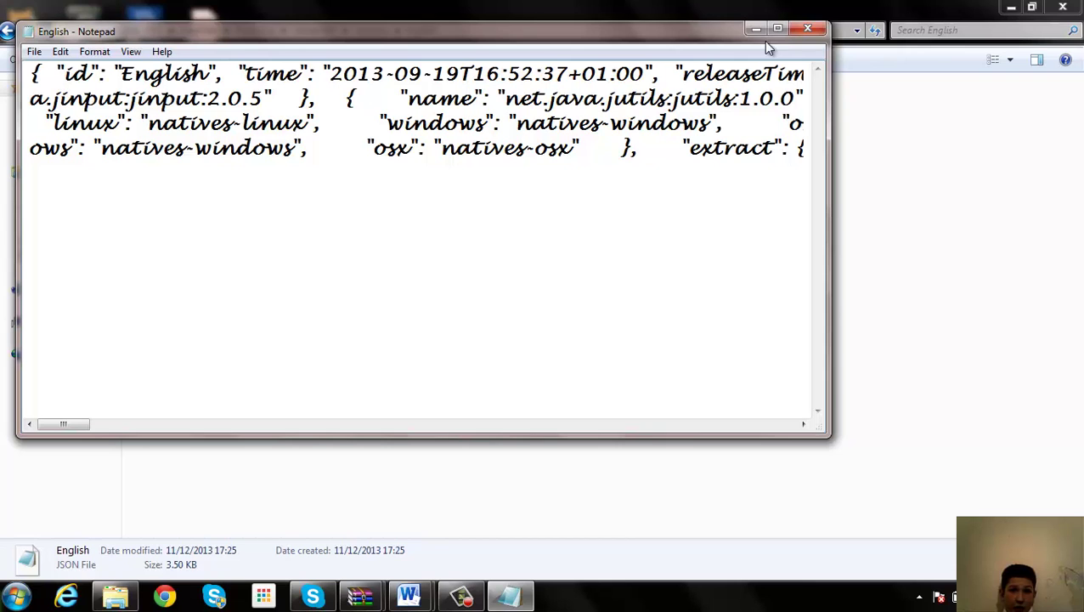
Close Notepad and open English.jar as an archive in WinRAR
{"action": "left_click", "coordinate": [811, 28]}
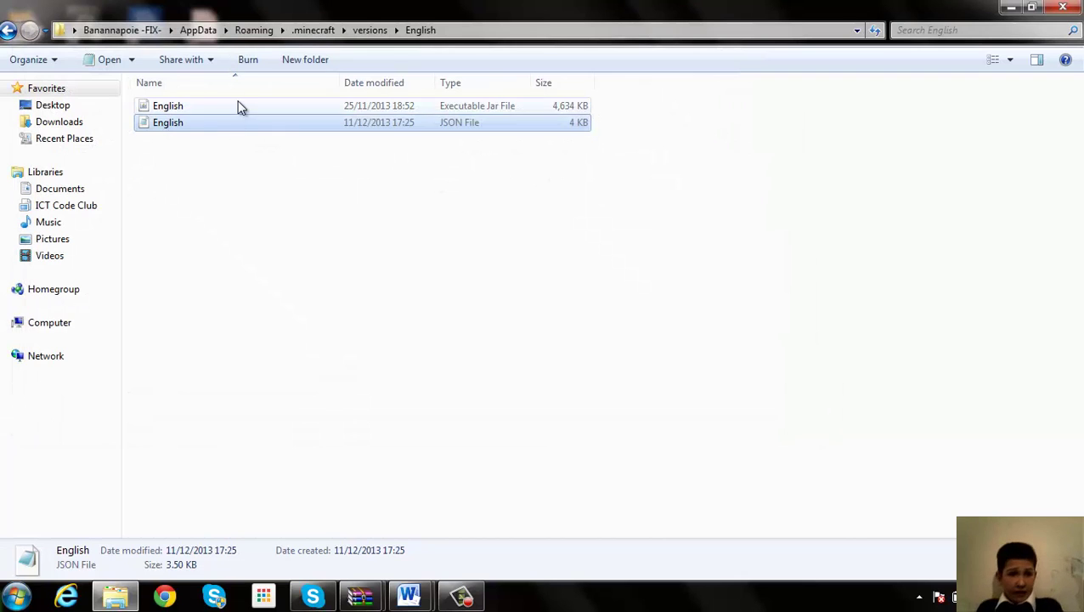
{"action": "left_click", "coordinate": [239, 106]}
{"action": "right_click", "coordinate": [240, 105]}
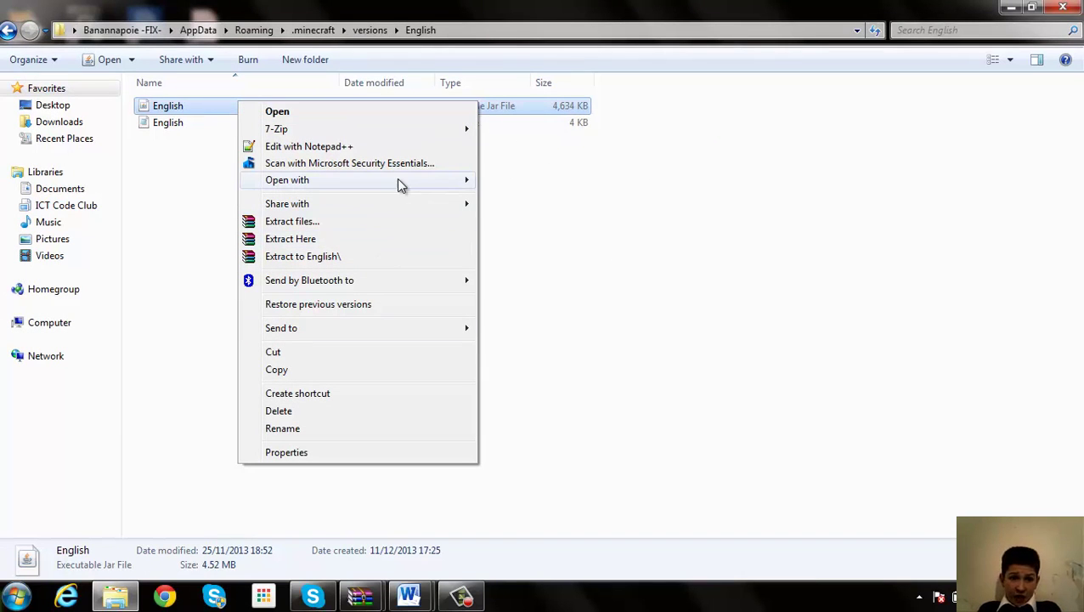
{"action": "mouse_move", "coordinate": [397, 180]}
{"action": "left_click", "coordinate": [502, 198]}
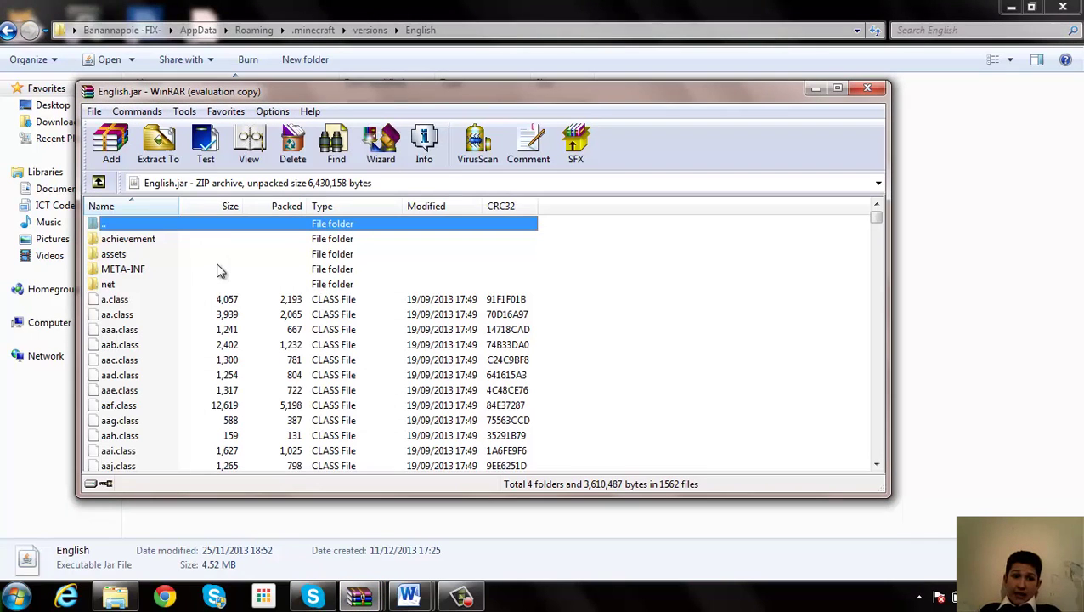
Delete the META-INF folder from English.jar
{"action": "left_click", "coordinate": [183, 269]}
{"action": "right_click", "coordinate": [180, 269]}
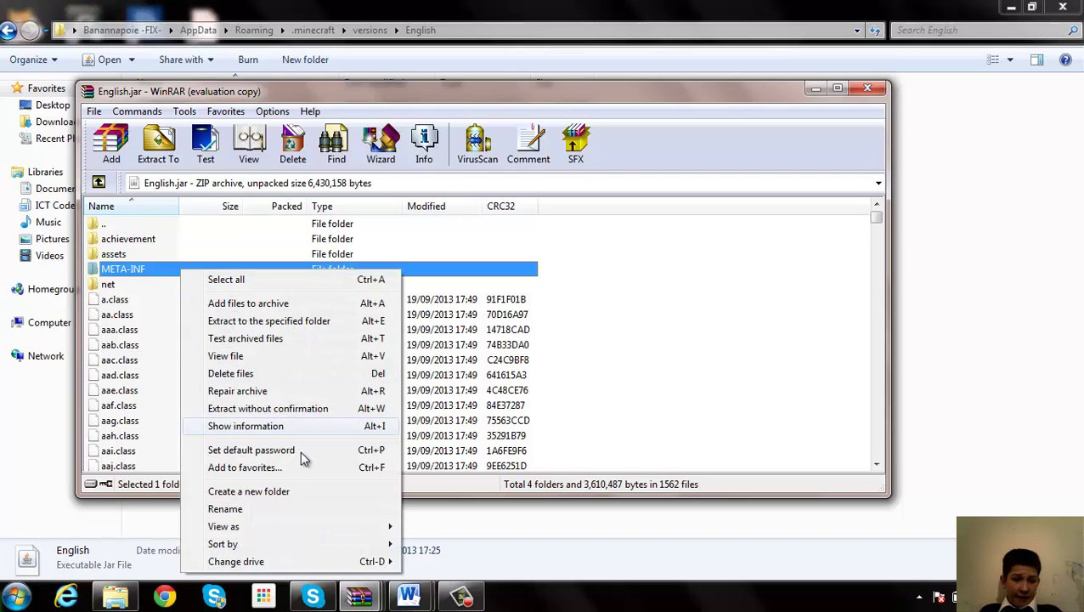
{"action": "left_click", "coordinate": [249, 375]}
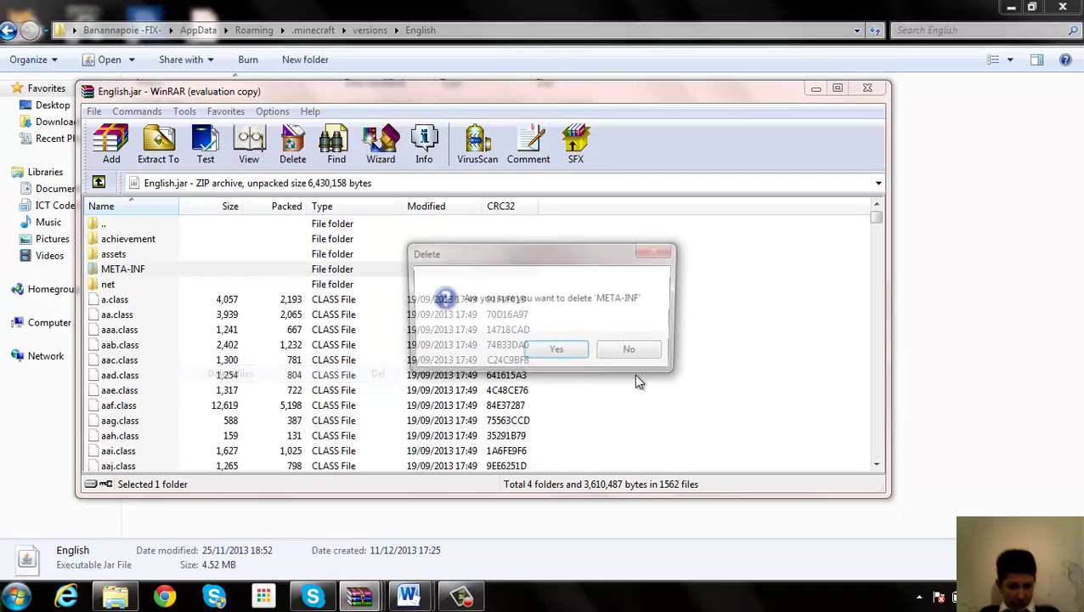
{"action": "left_click", "coordinate": [548, 353]}
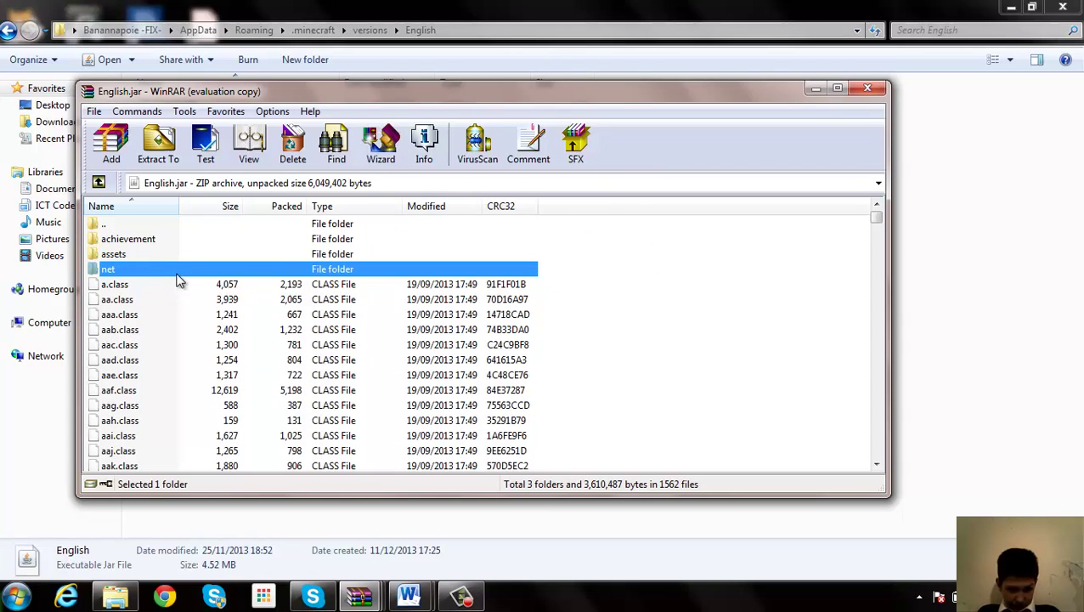
Browse to assets\minecraft\textures\font, select ascii.png, and move windows aside to expose the desktop
{"action": "left_click", "coordinate": [152, 255]}
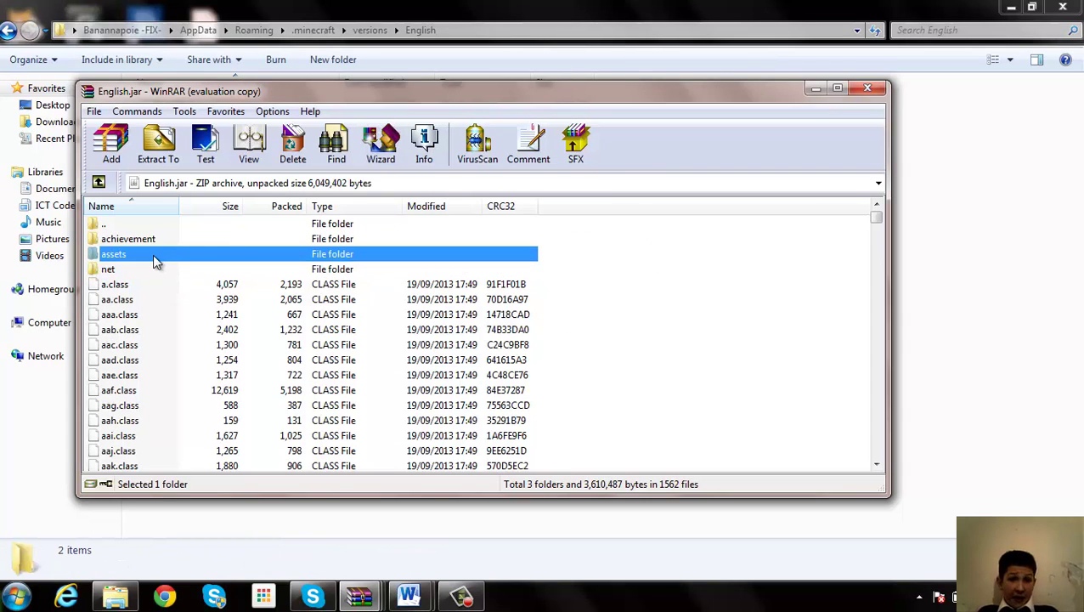
{"action": "double_click", "coordinate": [152, 254]}
{"action": "double_click", "coordinate": [164, 242]}
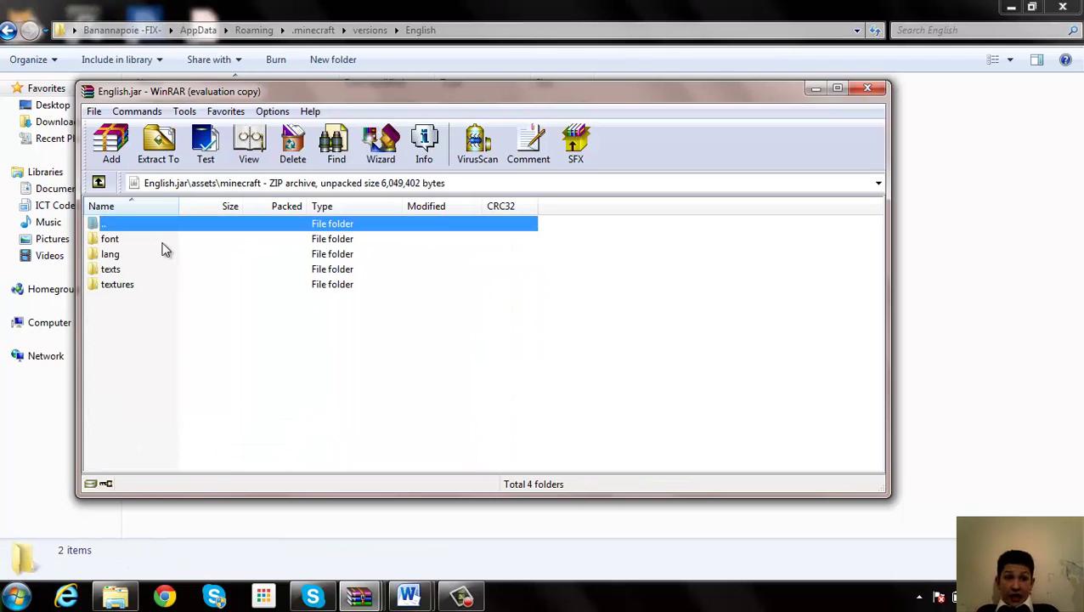
{"action": "double_click", "coordinate": [118, 283]}
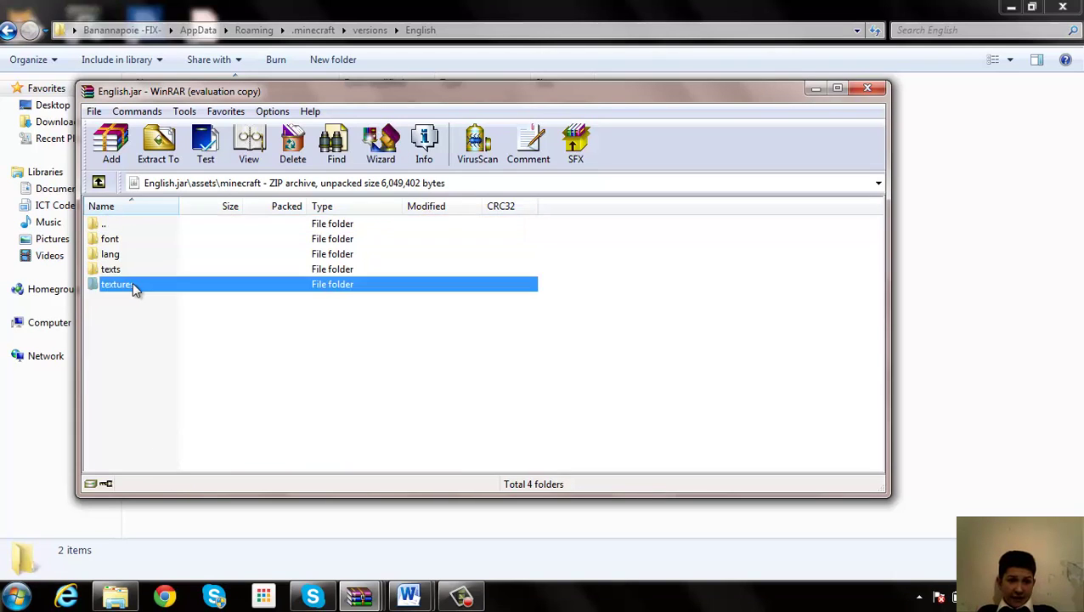
{"action": "double_click", "coordinate": [131, 299]}
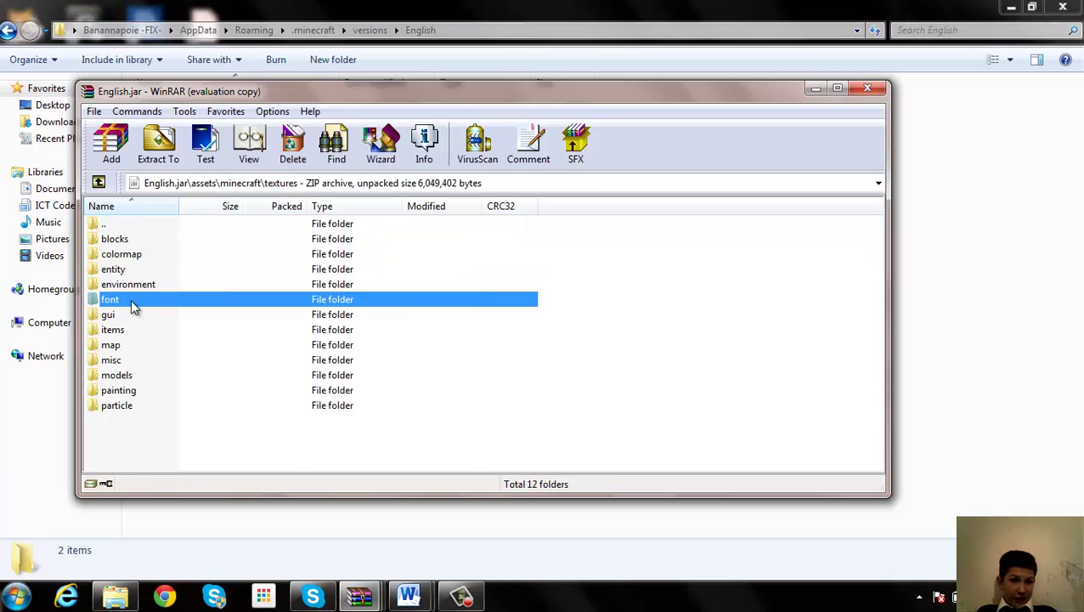
{"action": "left_click", "coordinate": [132, 240]}
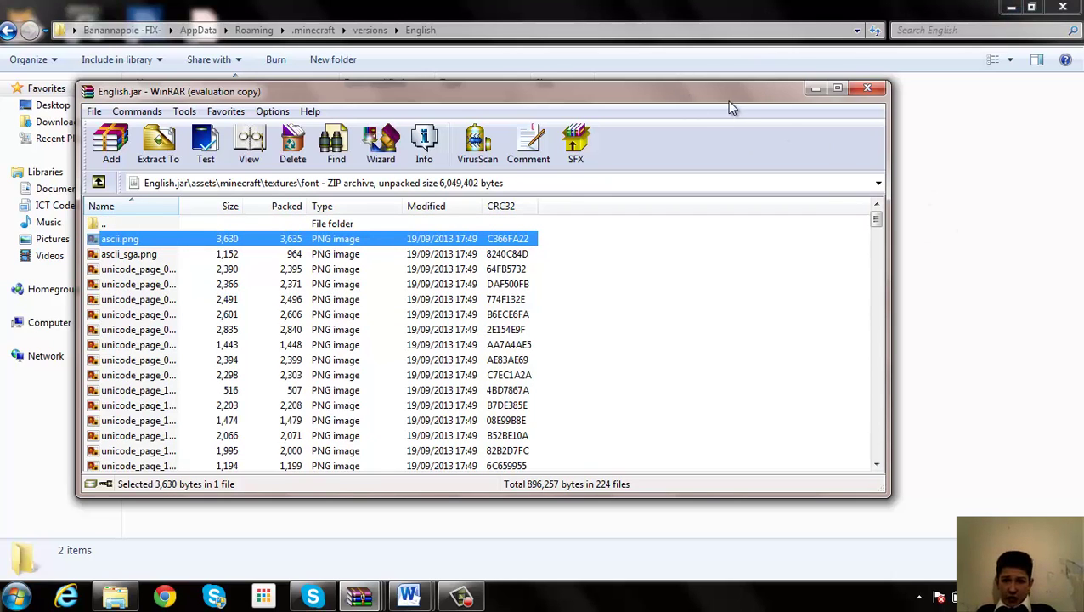
{"action": "left_click_drag", "start_coordinate": [729, 102], "coordinate": [945, 195]}
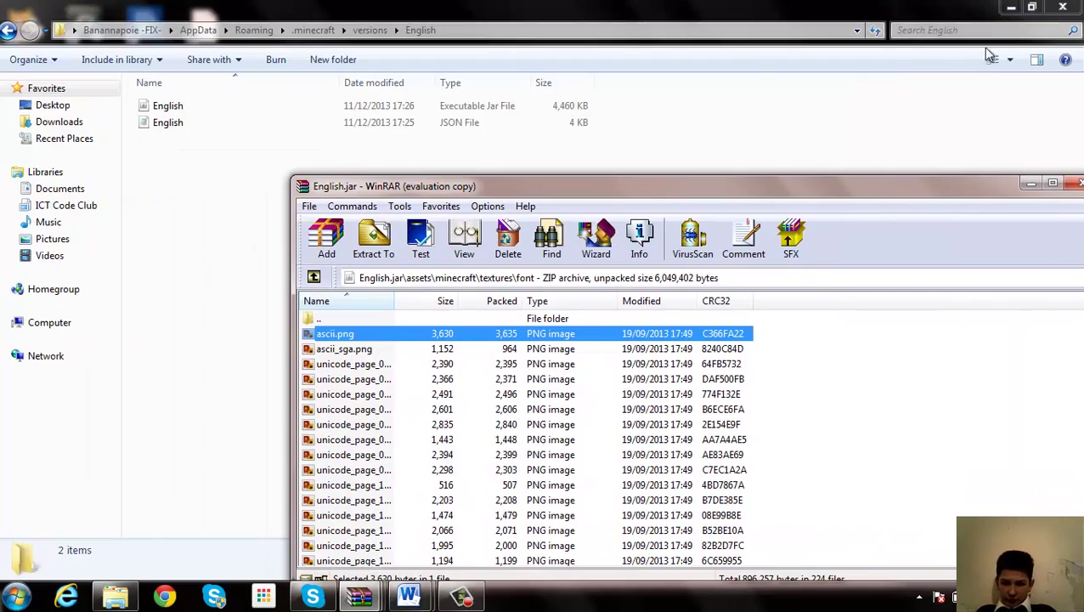
{"action": "left_click", "coordinate": [1007, 9]}
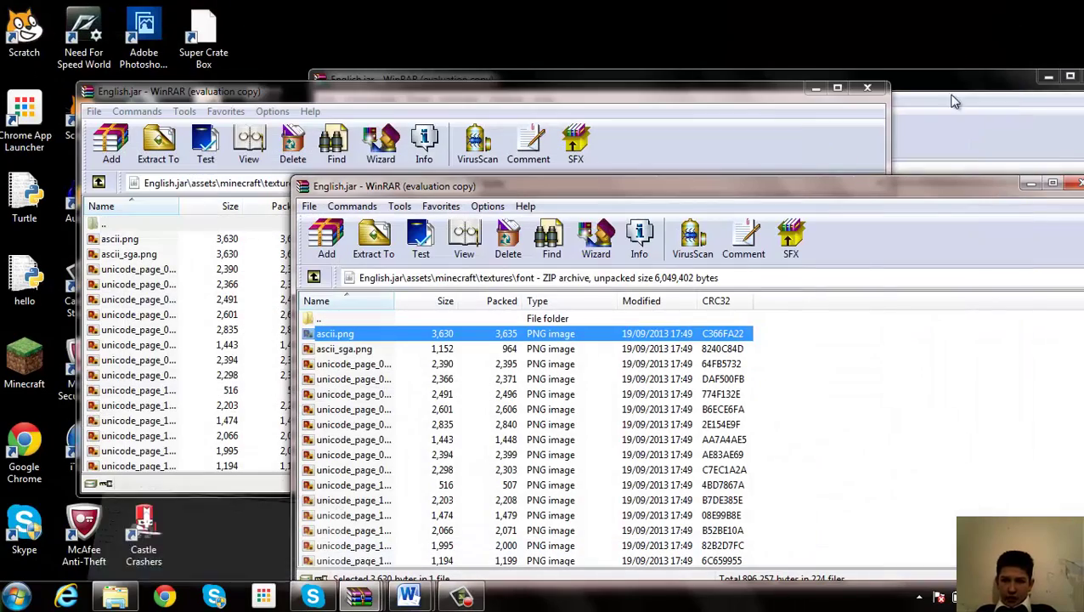
{"action": "left_click", "coordinate": [815, 88]}
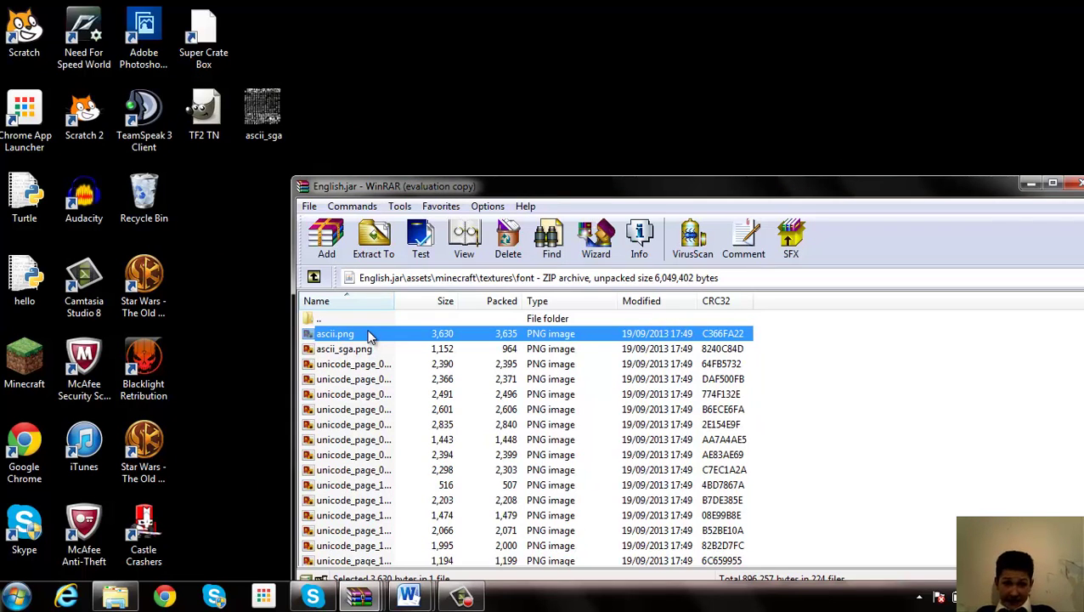
Drag ascii.png onto the desktop and delete the old desktop ascii_sga image
{"action": "left_click_drag", "start_coordinate": [217, 197], "coordinate": [216, 195]}
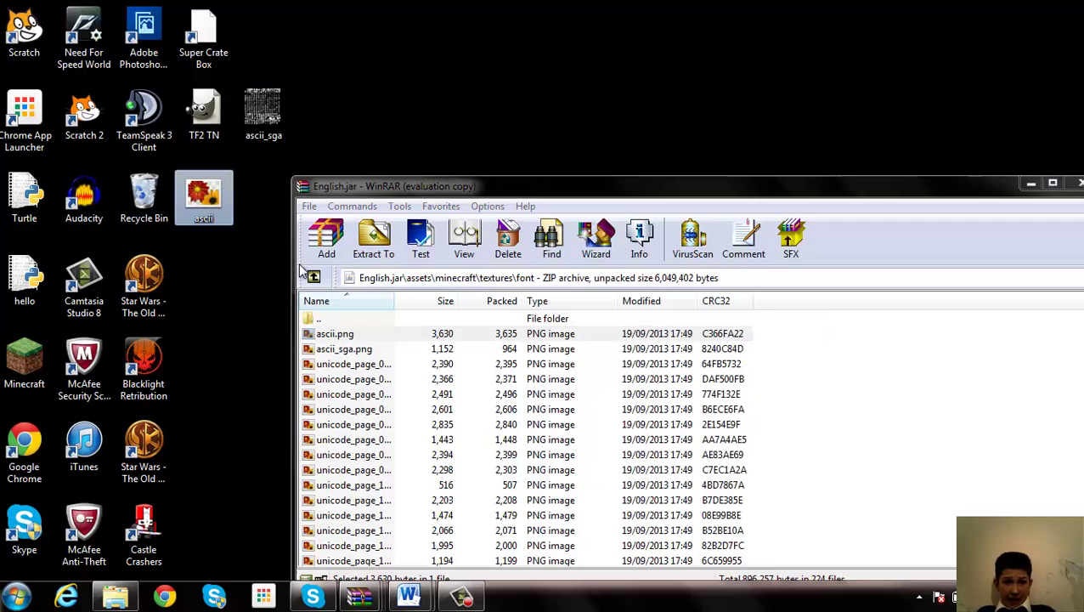
{"action": "left_click", "coordinate": [270, 115]}
{"action": "right_click", "coordinate": [270, 115]}
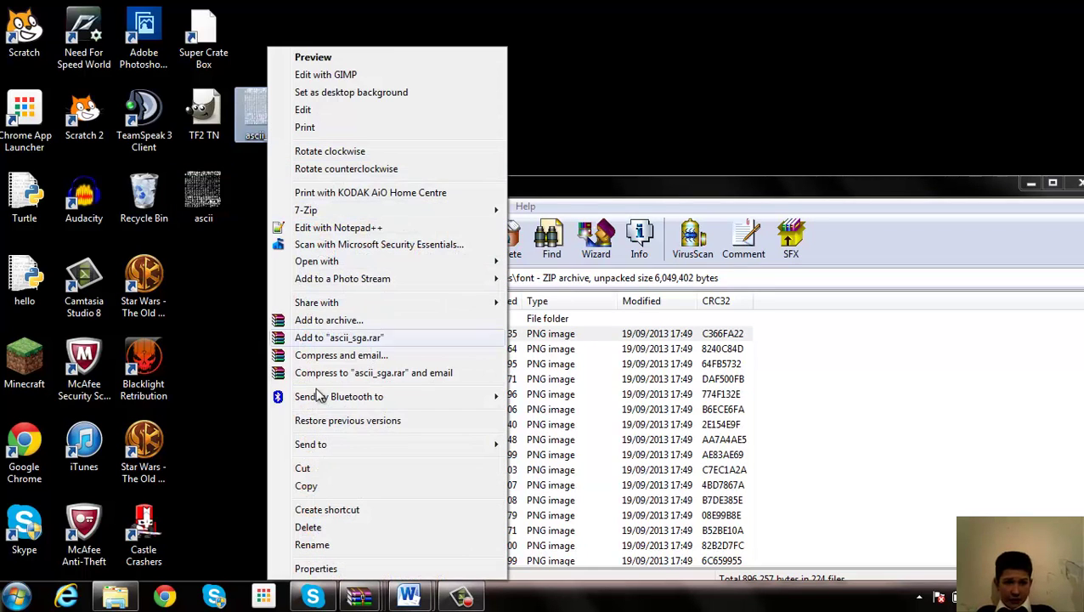
{"action": "left_click", "coordinate": [309, 528]}
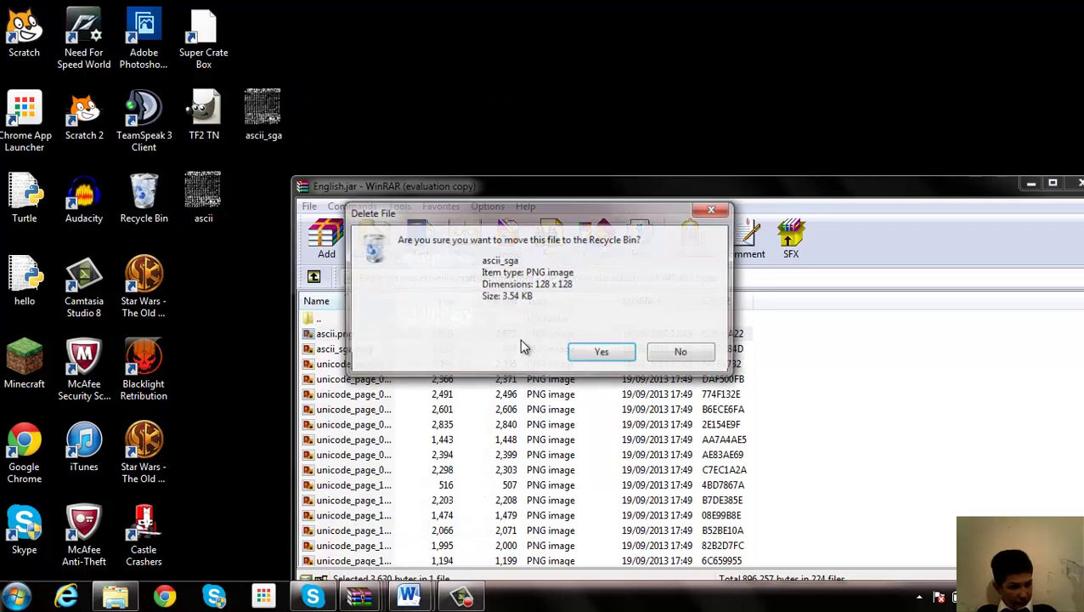
{"action": "left_click", "coordinate": [608, 362]}
Rename the desktop ascii image to ascii_sga
{"action": "left_click", "coordinate": [407, 349]}
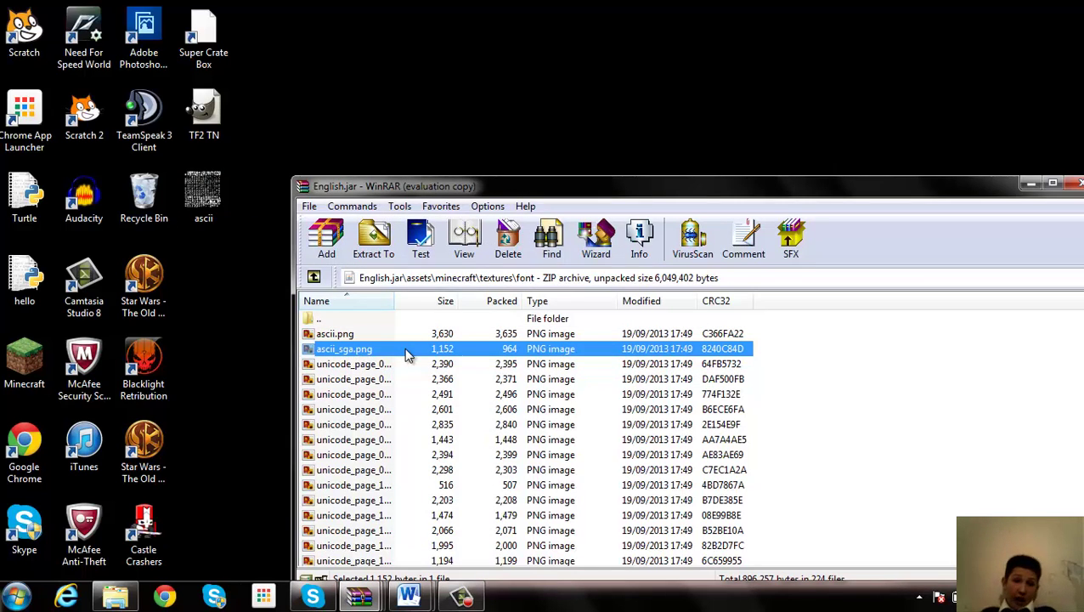
{"action": "right_click", "coordinate": [211, 200]}
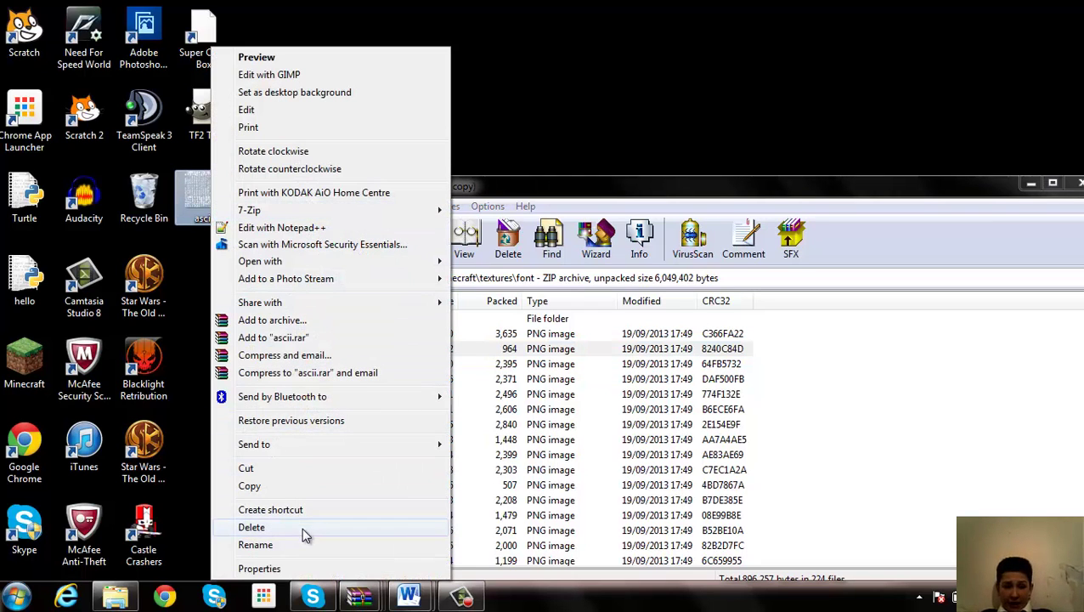
{"action": "left_click", "coordinate": [254, 545]}
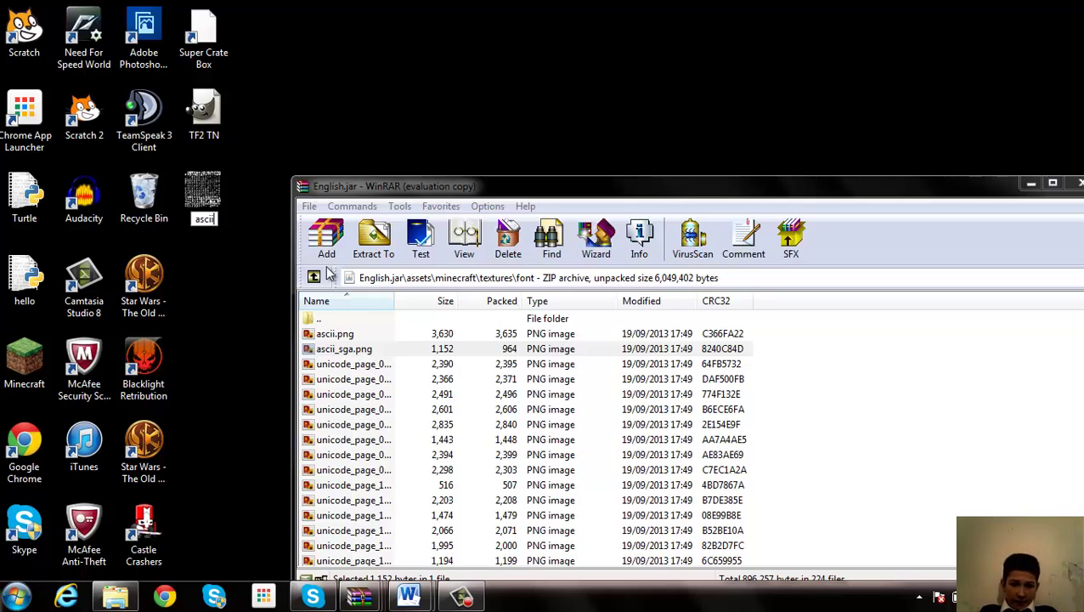
{"action": "key", "text": "Return"}
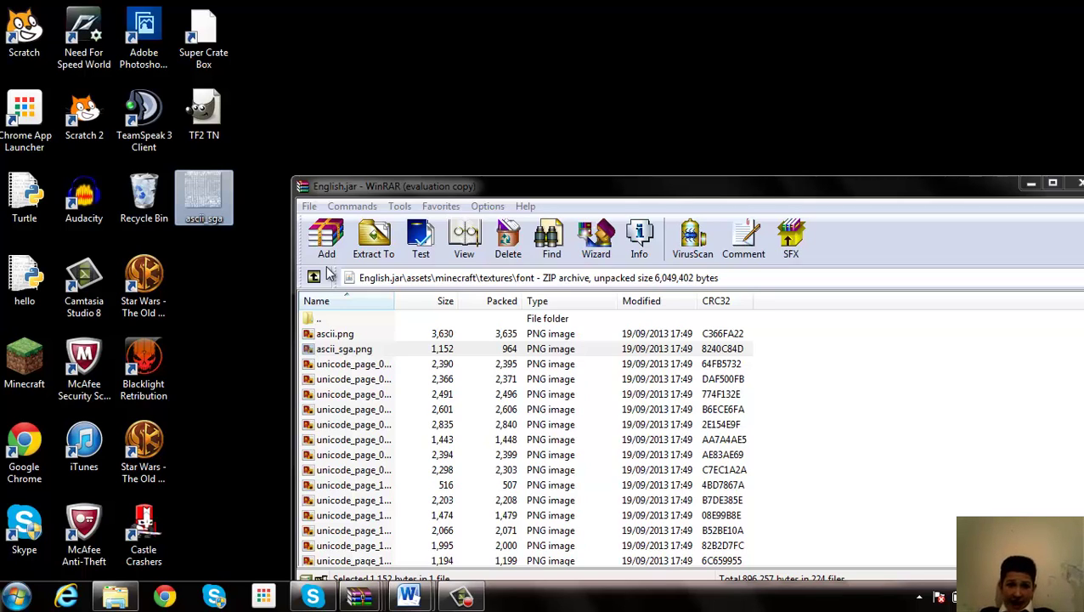
Delete ascii_sga.png from English.jar's font folder
{"action": "left_click", "coordinate": [374, 347]}
{"action": "right_click", "coordinate": [375, 355]}
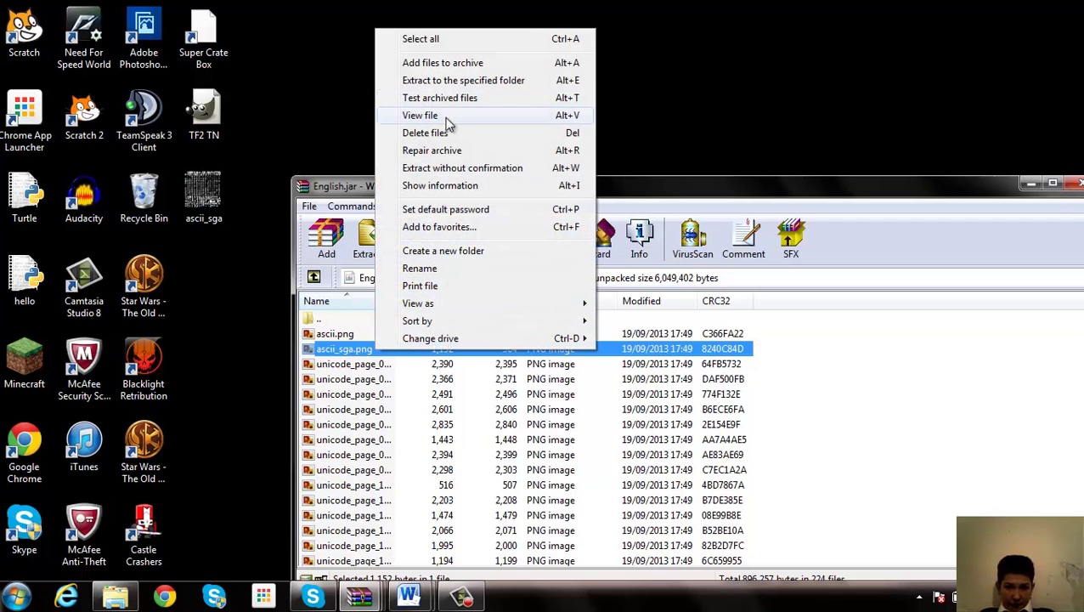
{"action": "left_click", "coordinate": [359, 186]}
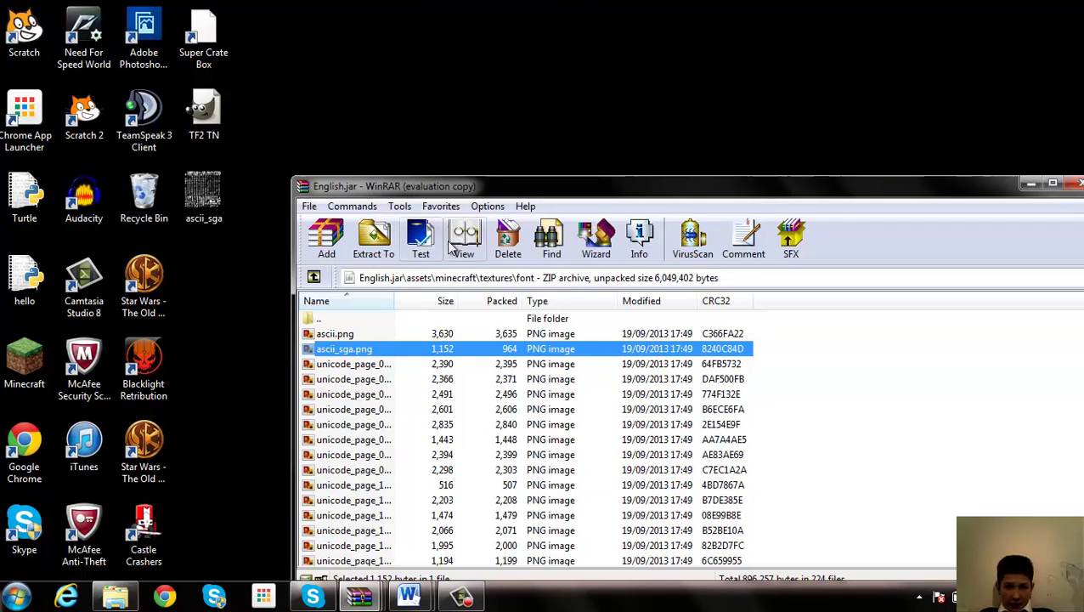
{"action": "left_click", "coordinate": [508, 238]}
{"action": "left_click", "coordinate": [592, 357]}
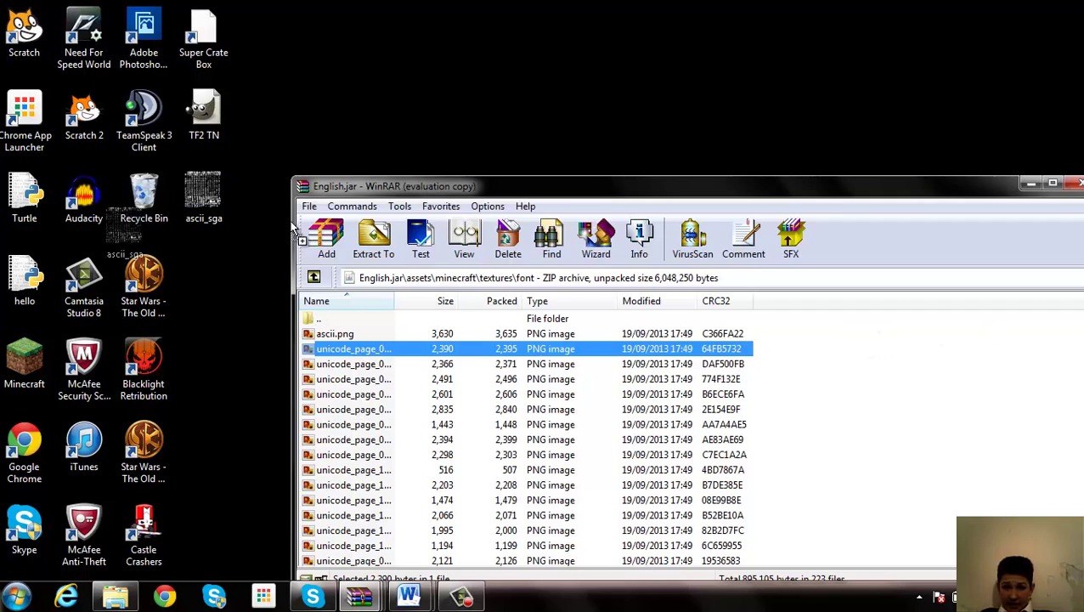
Add the desktop ascii_sga image into the font folder of English.jar
{"action": "left_click", "coordinate": [213, 194]}
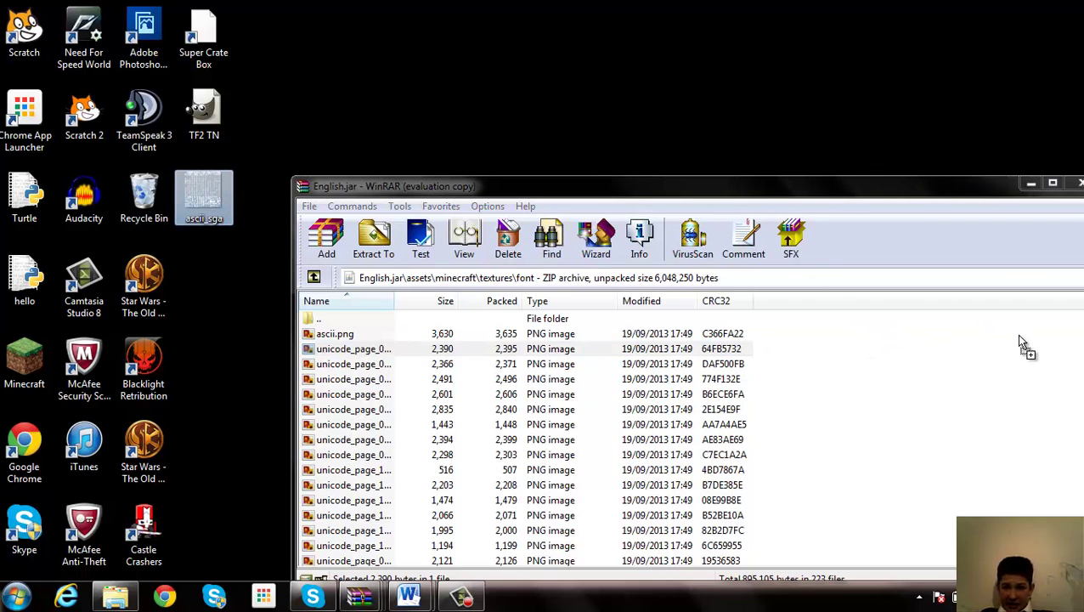
{"action": "left_click_drag", "start_coordinate": [1024, 347], "coordinate": [1021, 338]}
{"action": "left_click", "coordinate": [723, 535]}
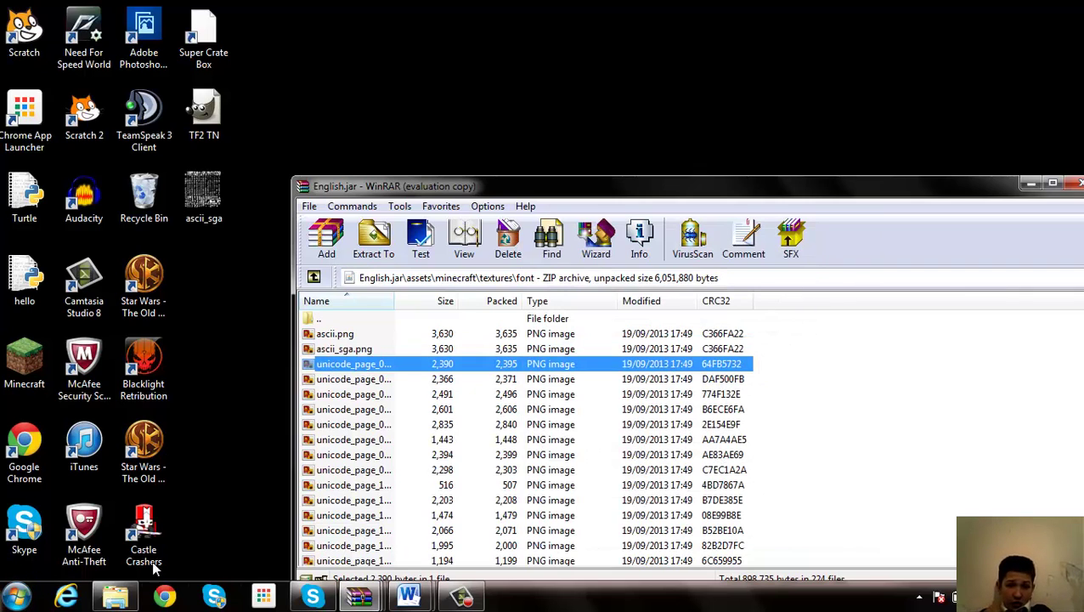
Start the Minecraft Launcher from its desktop shortcut
{"action": "left_click", "coordinate": [17, 594]}
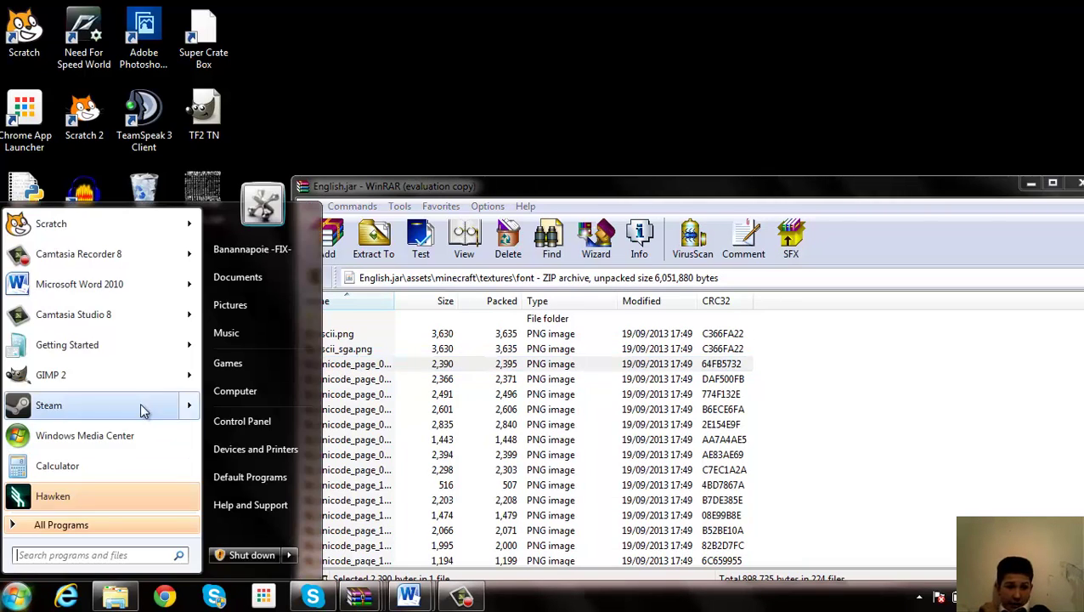
{"action": "left_click", "coordinate": [661, 172]}
{"action": "left_click", "coordinate": [24, 364]}
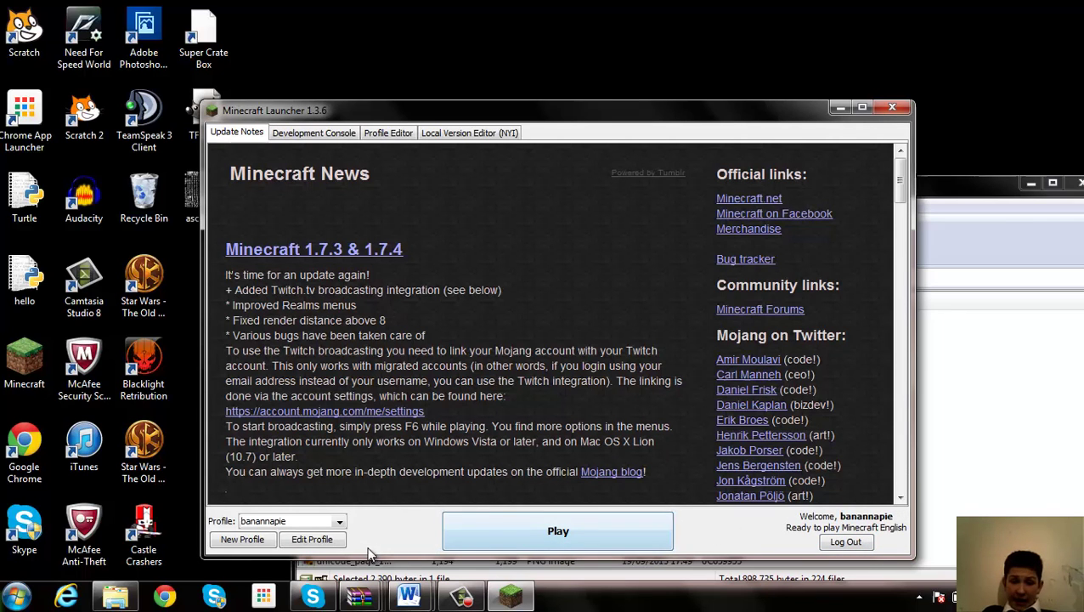
Set the profile's version to release English and save the profile
{"action": "left_click", "coordinate": [314, 541]}
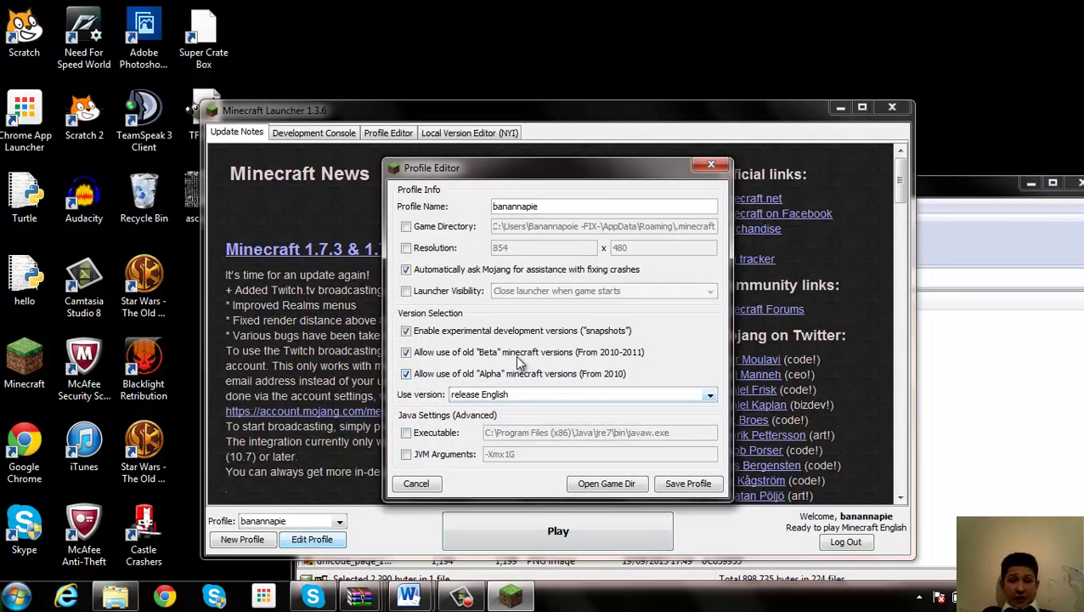
{"action": "left_click", "coordinate": [504, 395]}
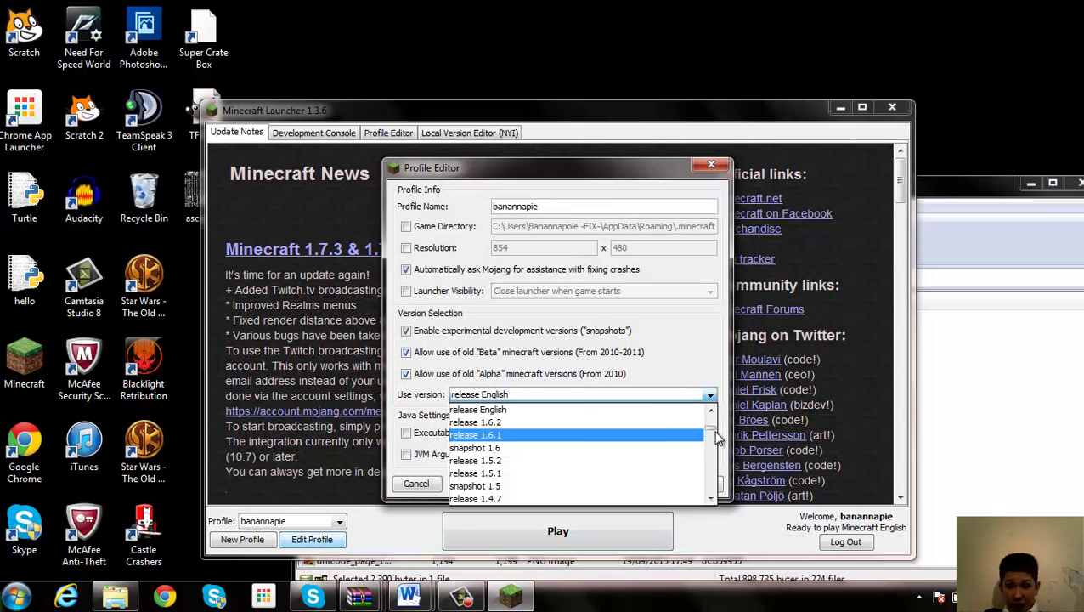
{"action": "scroll", "coordinate": [703, 437], "scroll_direction": "up", "scroll_amount": 3}
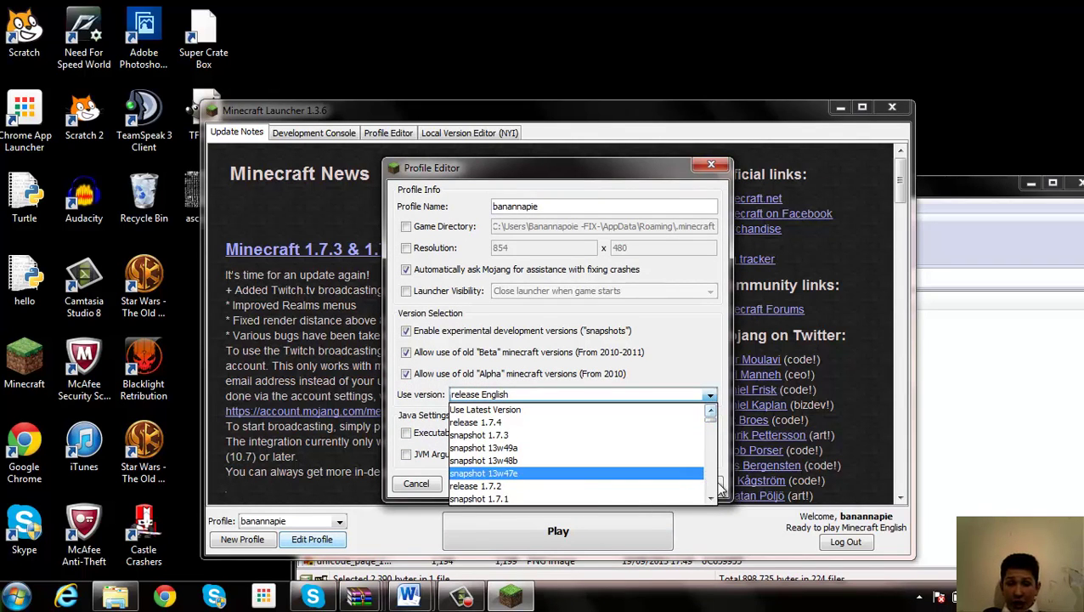
{"action": "scroll", "coordinate": [707, 501], "scroll_direction": "down", "scroll_amount": 5}
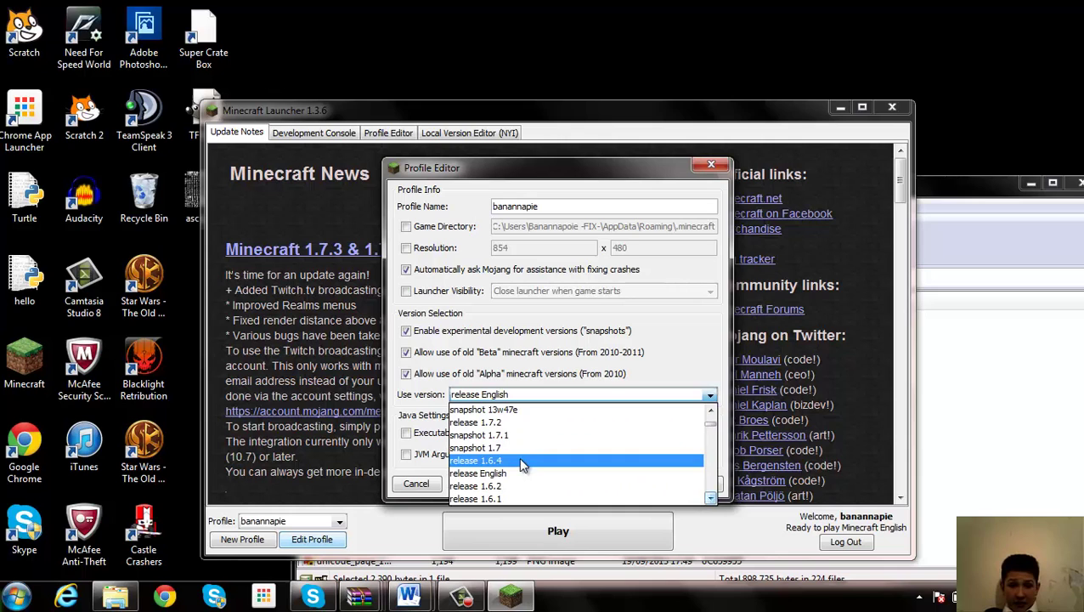
{"action": "left_click", "coordinate": [518, 470]}
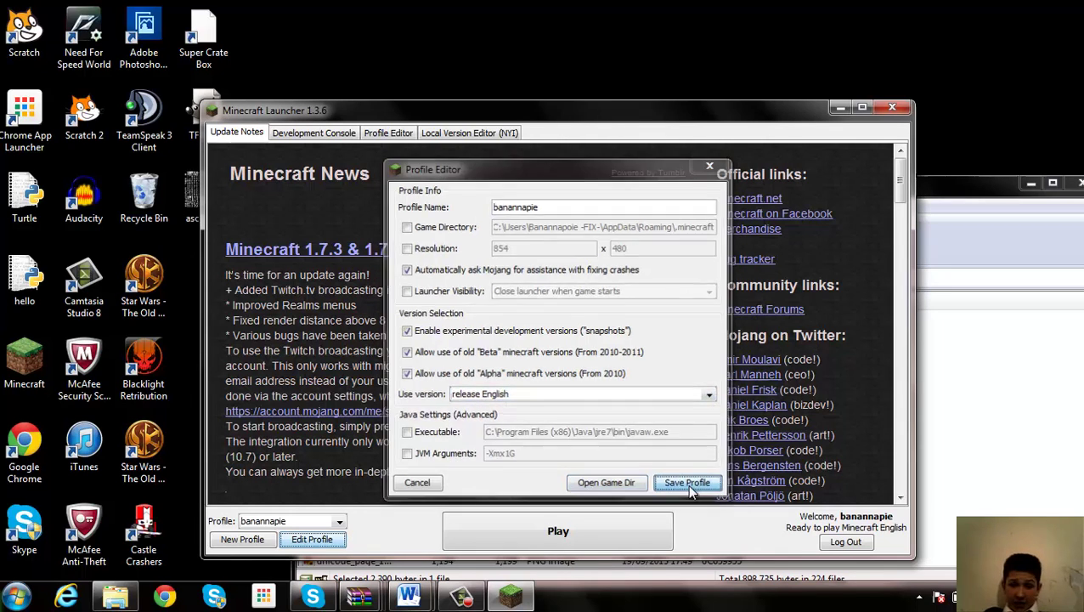
{"action": "left_click", "coordinate": [686, 484]}
Launch the game and delete the old Enchantment Table In English -T- world
{"action": "left_click", "coordinate": [631, 517]}
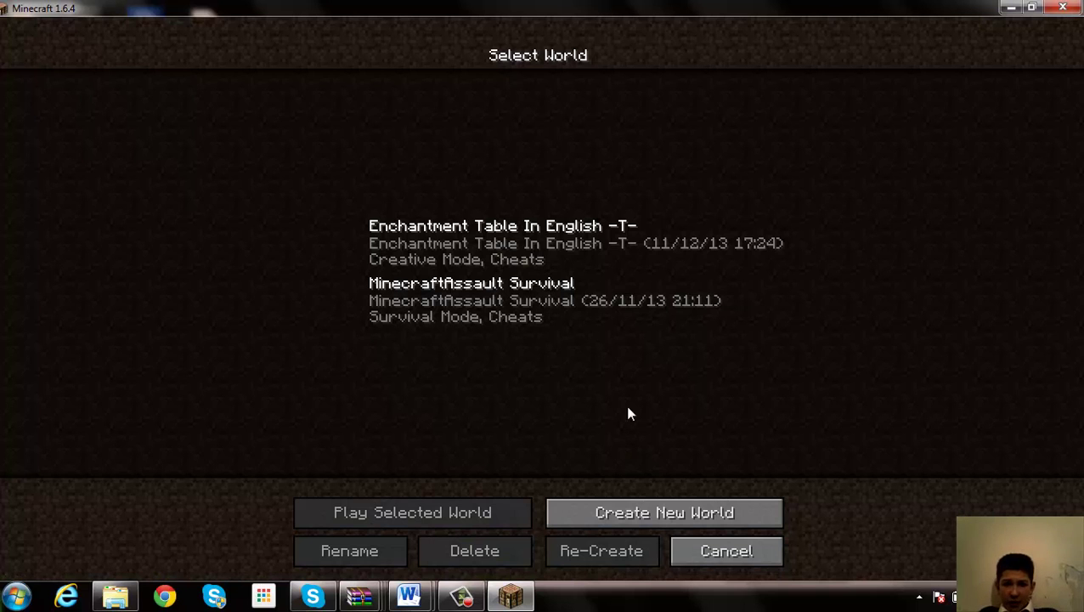
{"action": "left_click", "coordinate": [608, 260]}
{"action": "left_click", "coordinate": [479, 555]}
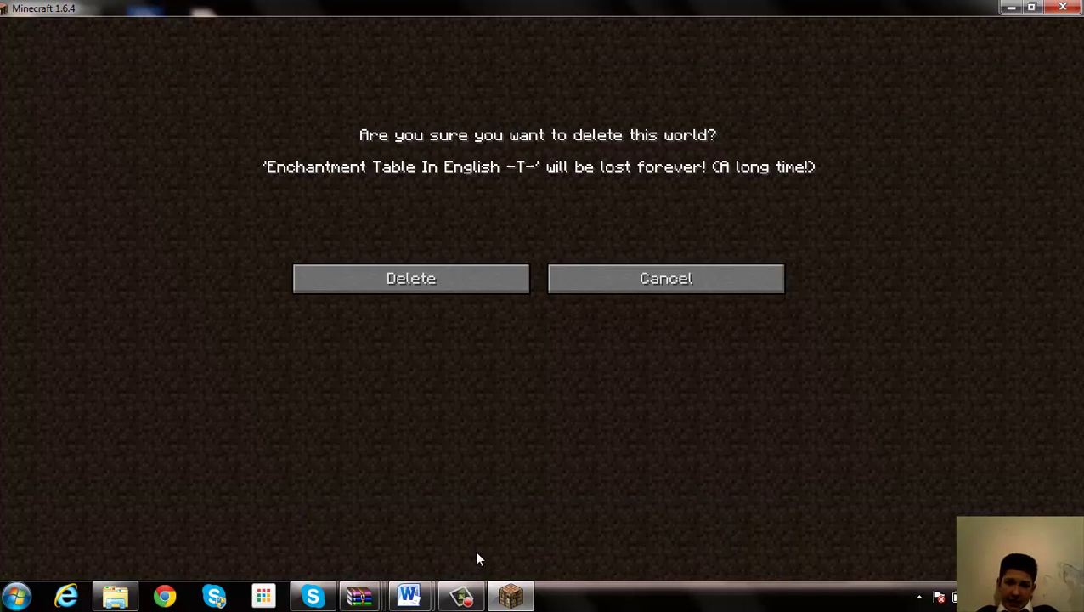
{"action": "left_click", "coordinate": [488, 286]}
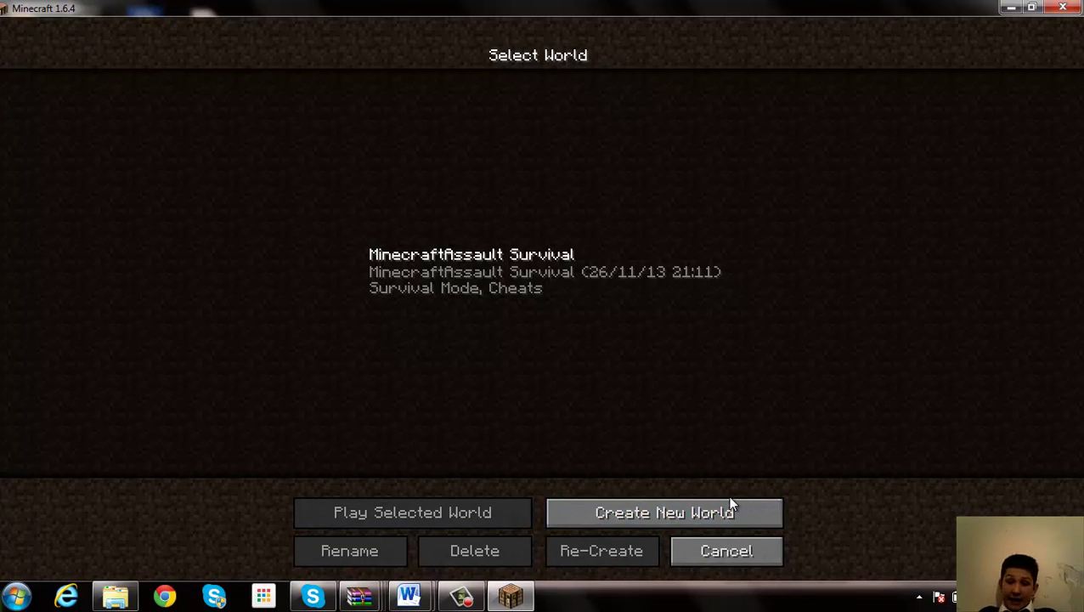
Start a new world named Enchanting Table in English in Creative mode
{"action": "left_click", "coordinate": [730, 510]}
{"action": "key", "text": "BackSpace"}
{"action": "key", "text": "BackSpace"}
{"action": "key", "text": "BackSpace"}
{"action": "key", "text": "BackSpace"}
{"action": "key", "text": "BackSpace"}
{"action": "key", "text": "BackSpace"}
{"action": "key", "text": "BackSpace"}
{"action": "key", "text": "BackSpace"}
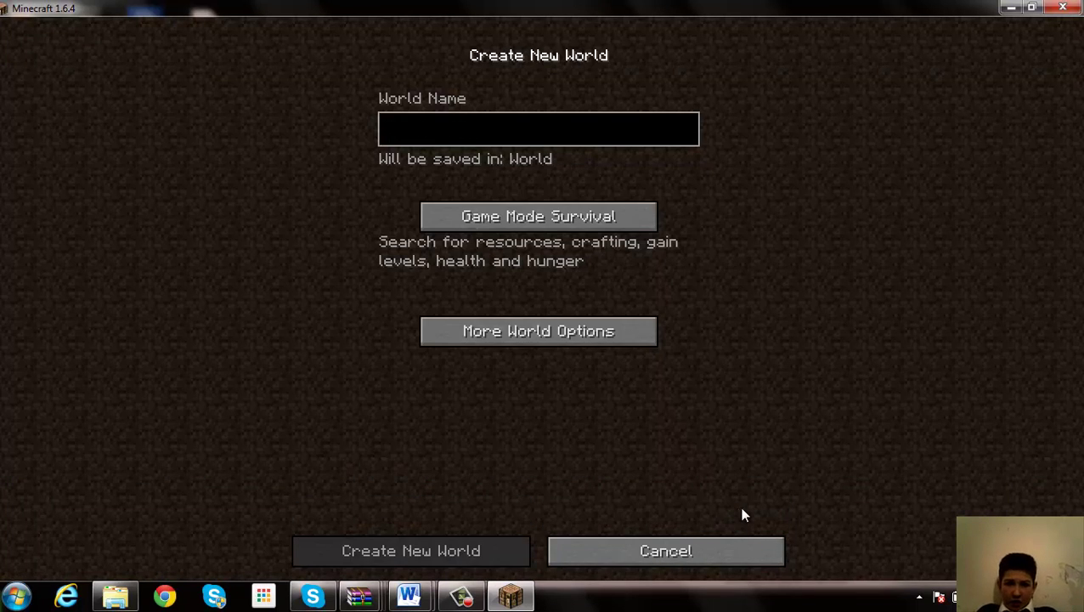
{"action": "type", "text": "Enchanting"}
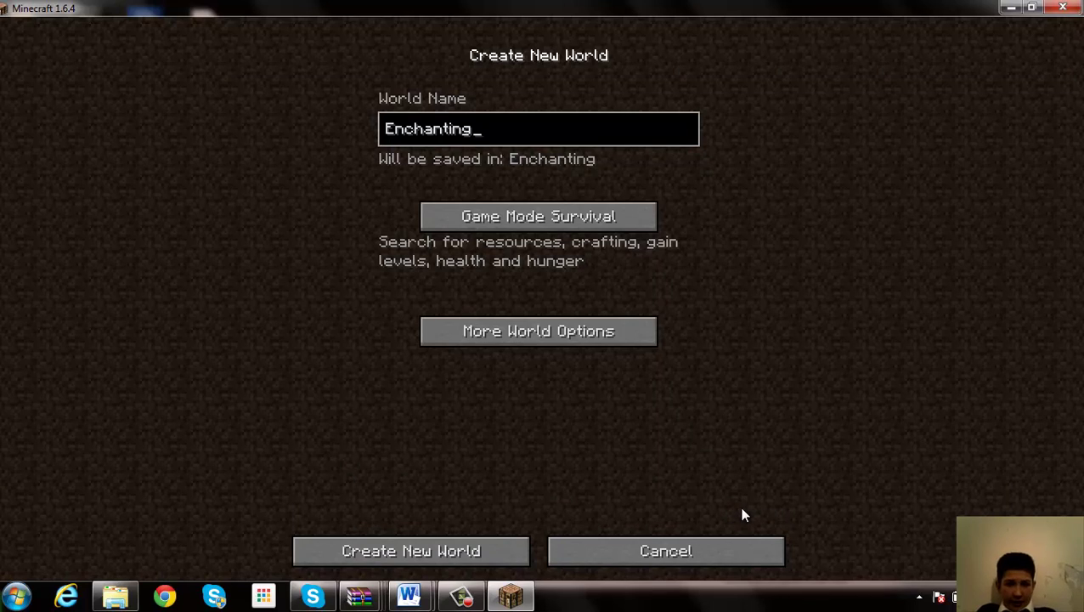
{"action": "type", "text": " Table in English"}
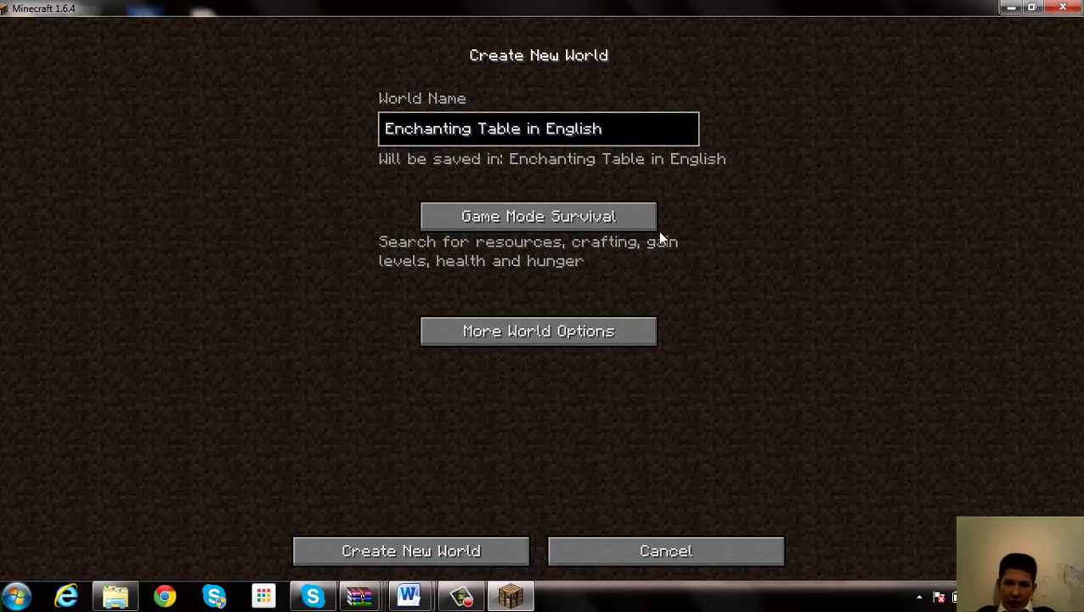
{"action": "left_click", "coordinate": [648, 219]}
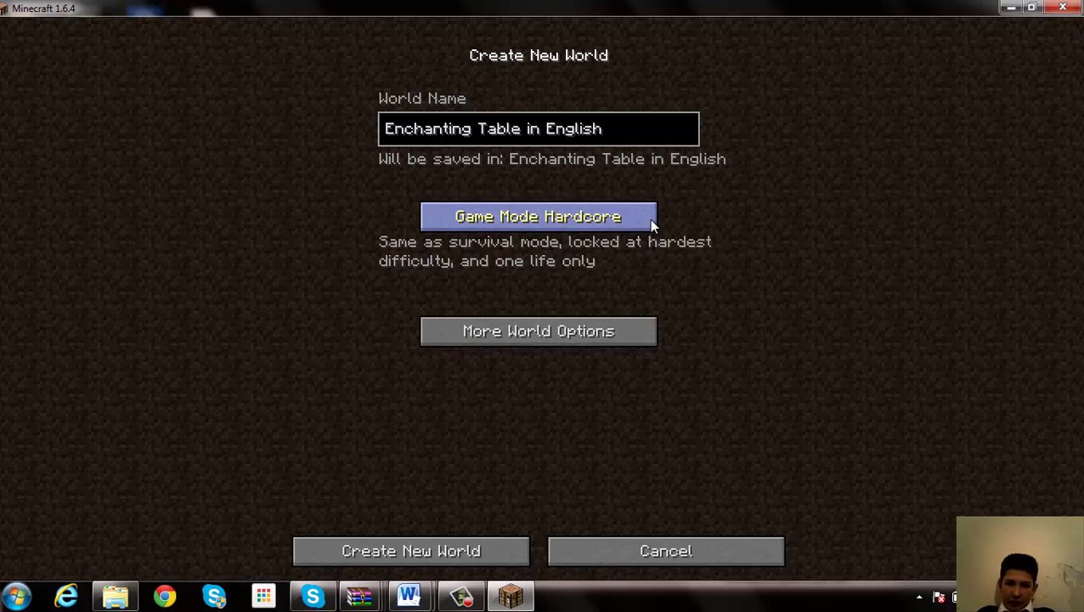
{"action": "left_click", "coordinate": [649, 220]}
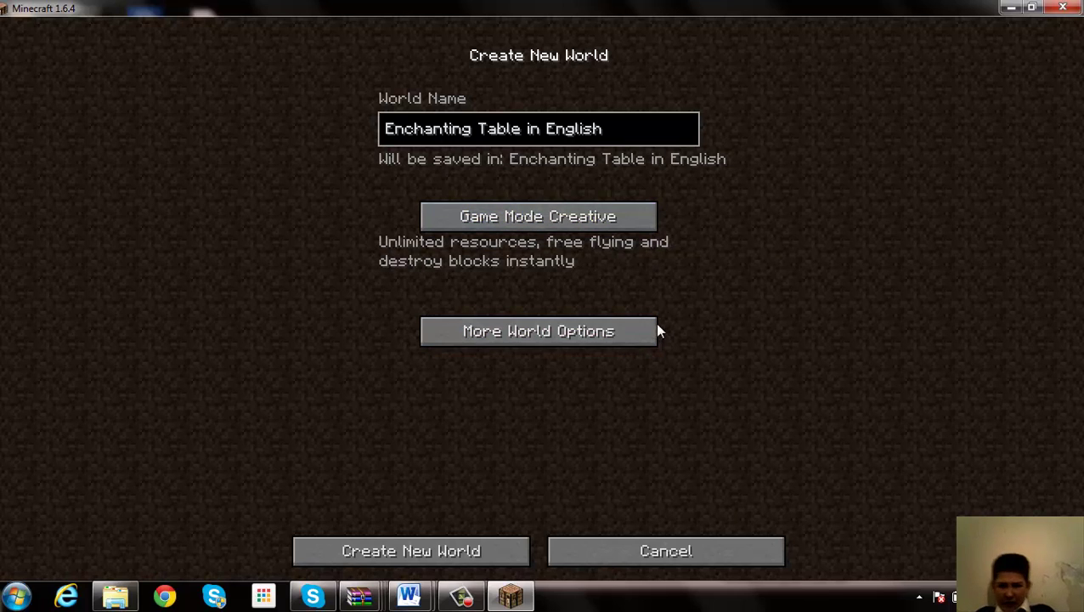
Set the new world's type to Superflat under More World Options
{"action": "left_click", "coordinate": [652, 330]}
{"action": "left_click", "coordinate": [709, 192]}
{"action": "left_click", "coordinate": [711, 190]}
{"action": "left_click", "coordinate": [707, 193]}
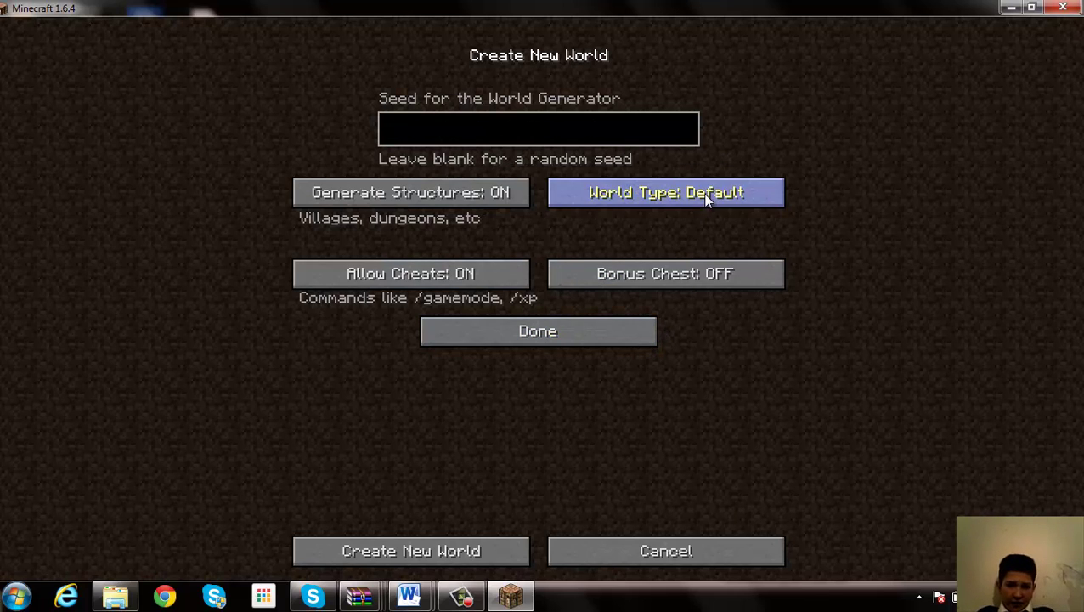
{"action": "left_click", "coordinate": [707, 193]}
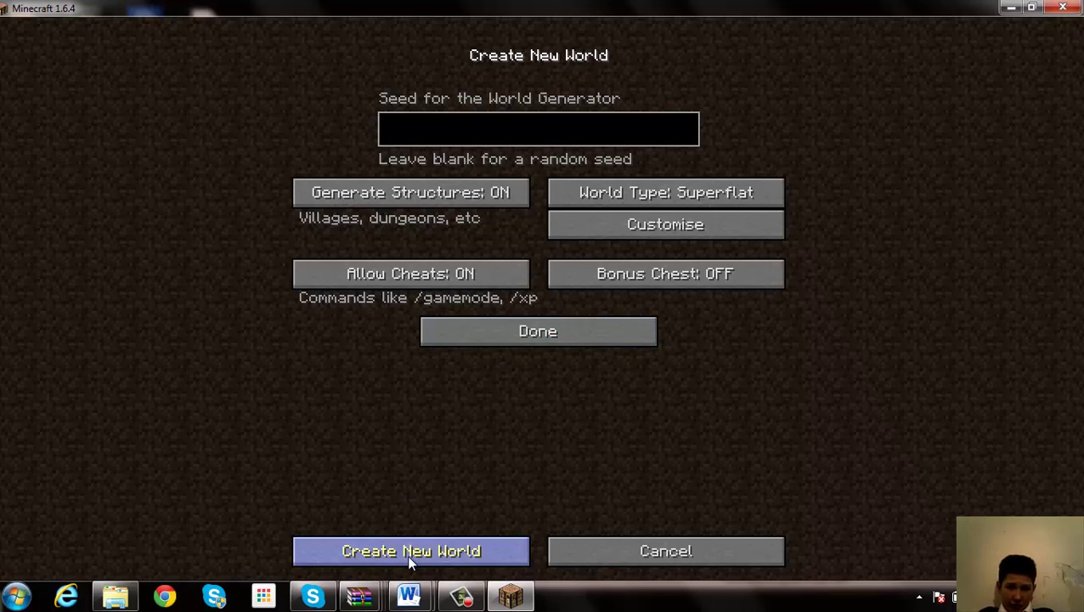
Generate the Enchanting Table in English superflat world and wait for it to load
{"action": "left_click", "coordinate": [411, 594]}
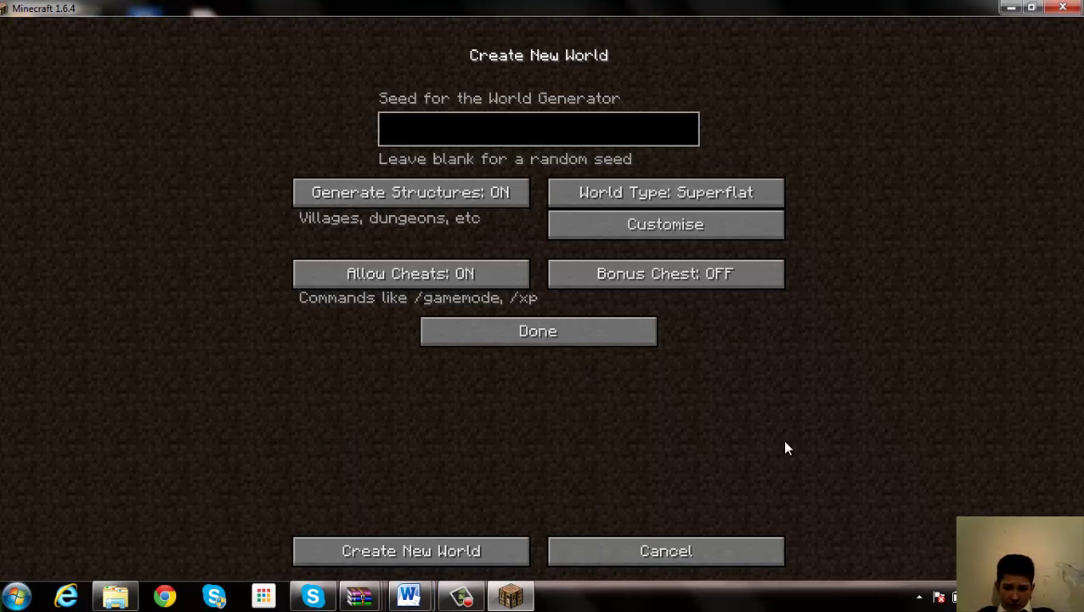
{"action": "left_click", "coordinate": [404, 554]}
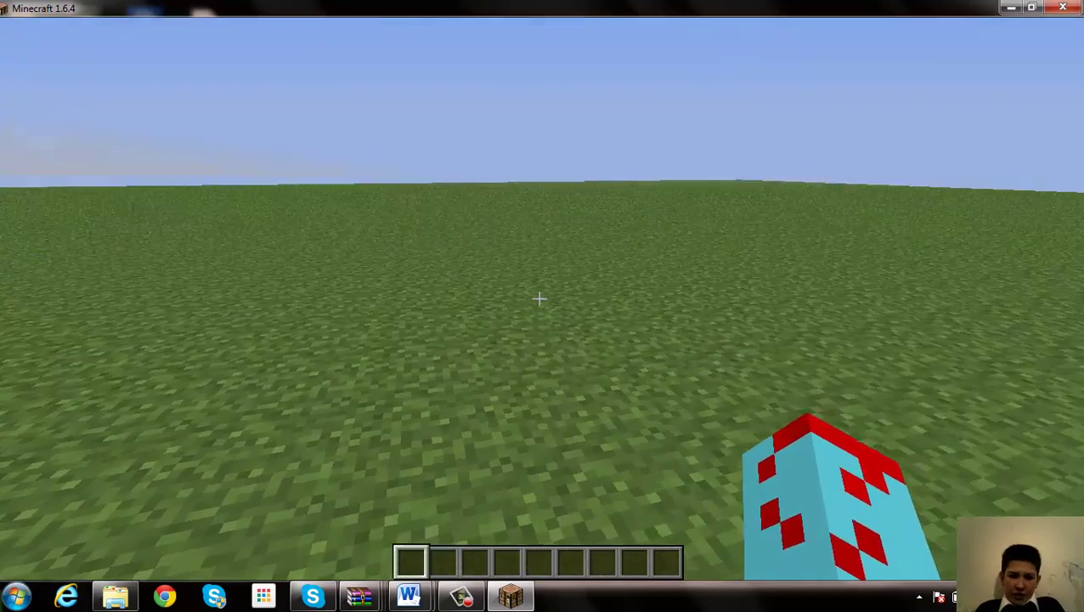
Take an Enchantment Table from Decoration Blocks and place it on the grass
{"action": "key", "text": "e"}
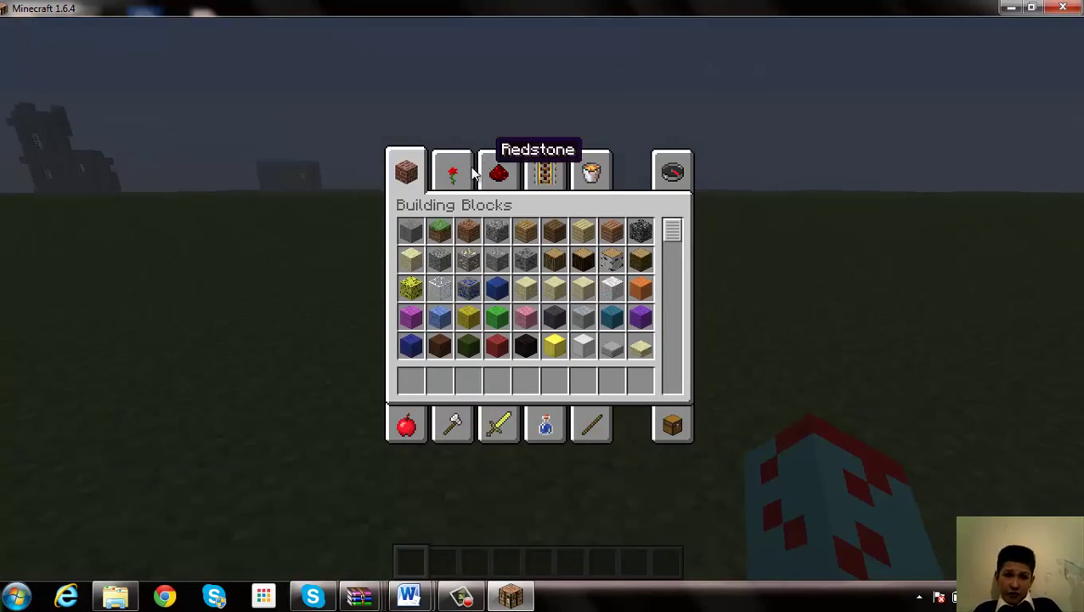
{"action": "left_click", "coordinate": [452, 174]}
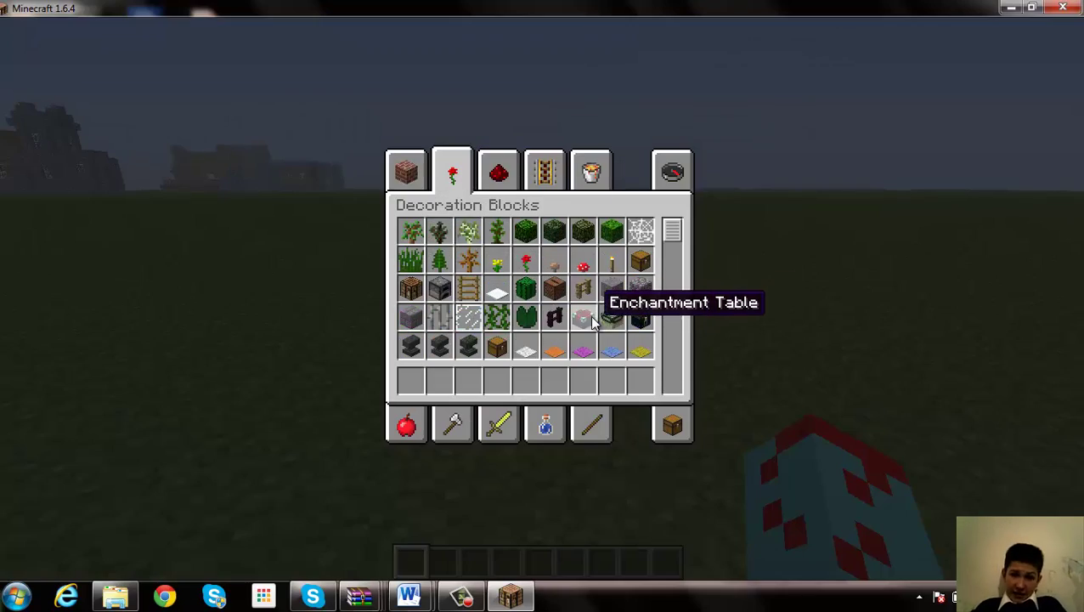
{"action": "left_click", "coordinate": [612, 318]}
{"action": "left_click", "coordinate": [410, 380]}
{"action": "key", "text": "e"}
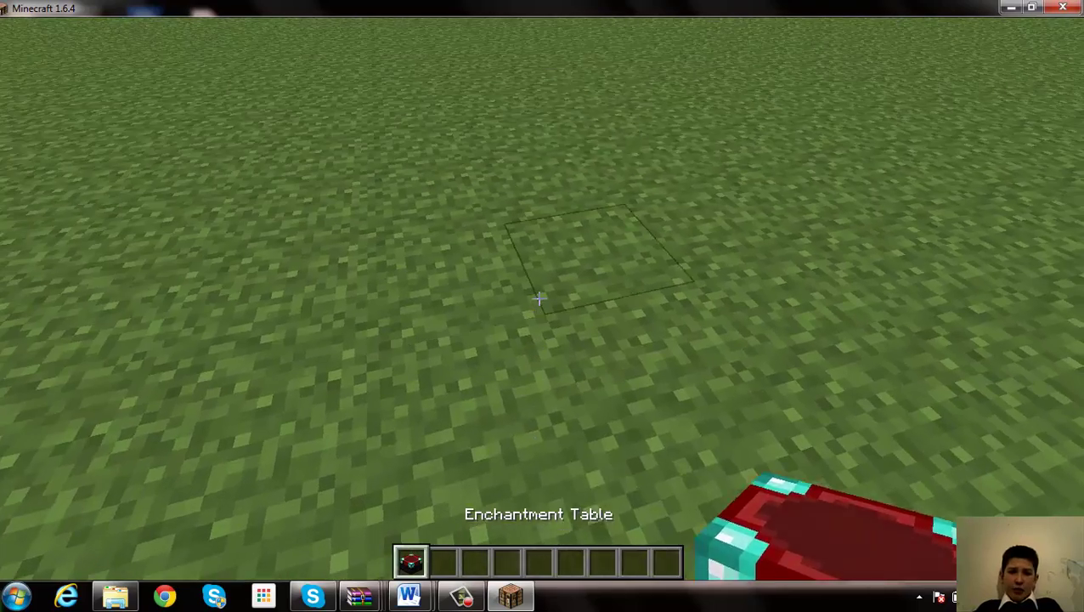
{"action": "right_click", "coordinate": [538, 299]}
Get a Diamond Sword from the Combat items into the hotbar and hold it
{"action": "key", "text": "e"}
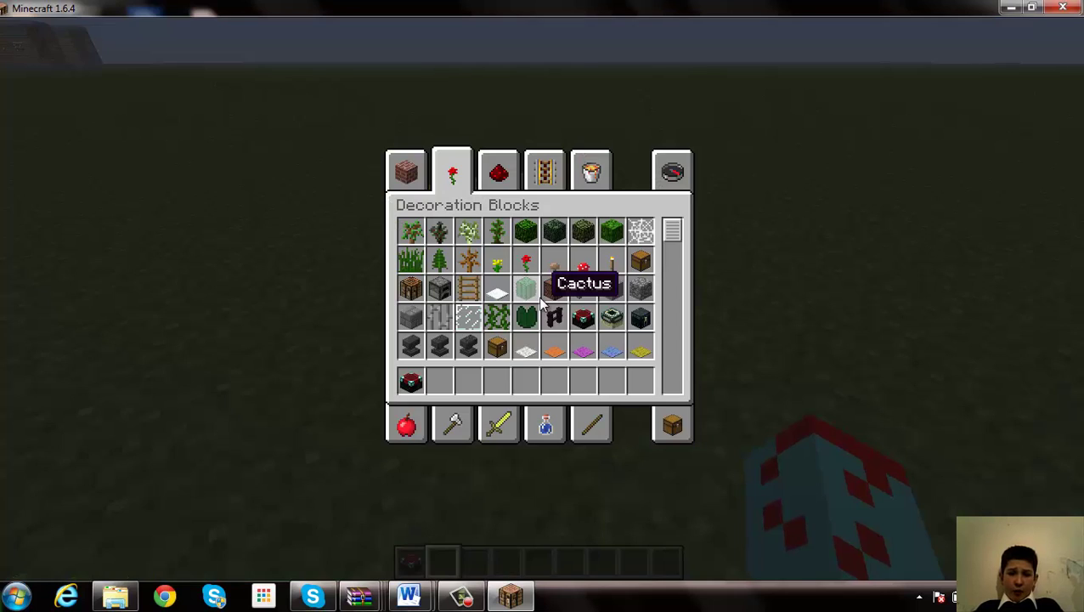
{"action": "left_click", "coordinate": [498, 424]}
{"action": "left_click", "coordinate": [554, 230]}
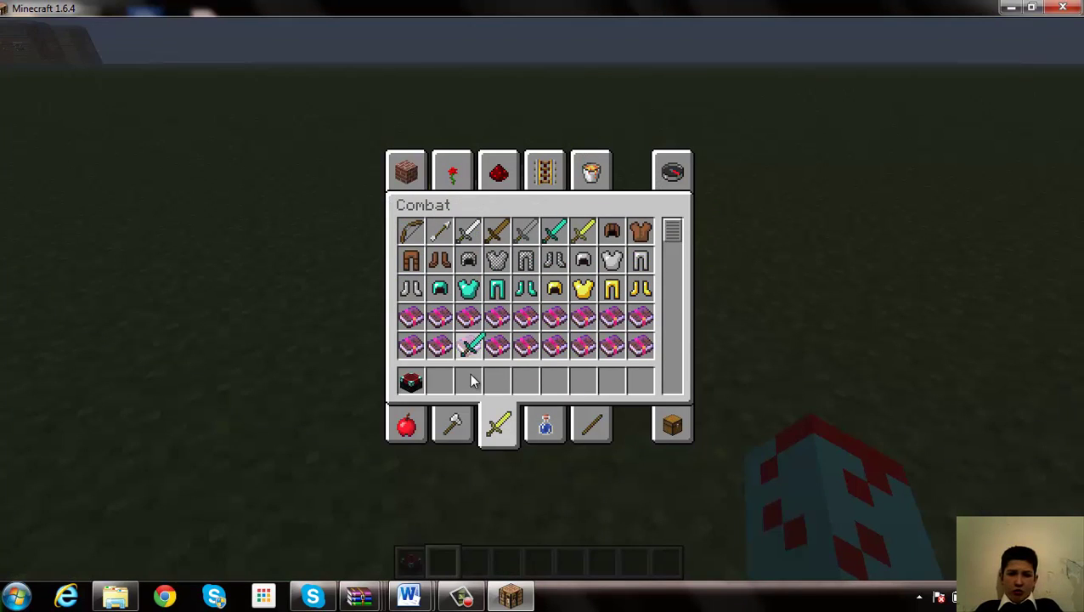
{"action": "left_click", "coordinate": [441, 382]}
{"action": "key", "text": "e"}
{"action": "key", "text": "2"}
Enchant the sword at the table with the third option and return it to the hotbar
{"action": "right_click", "coordinate": [542, 304]}
{"action": "left_click", "coordinate": [452, 404], "text": "shift"}
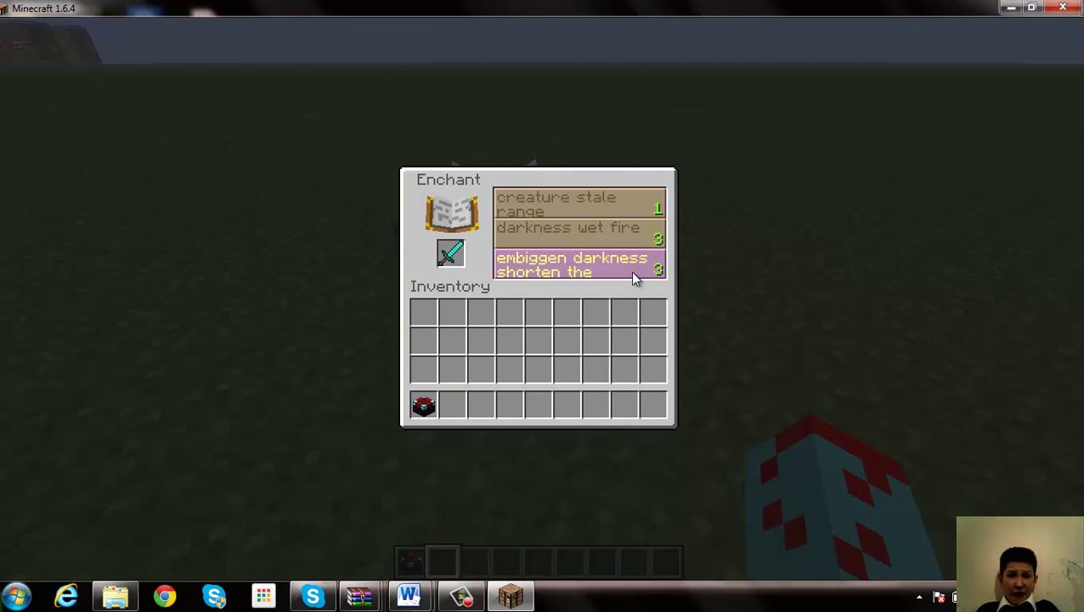
{"action": "left_click", "coordinate": [633, 270]}
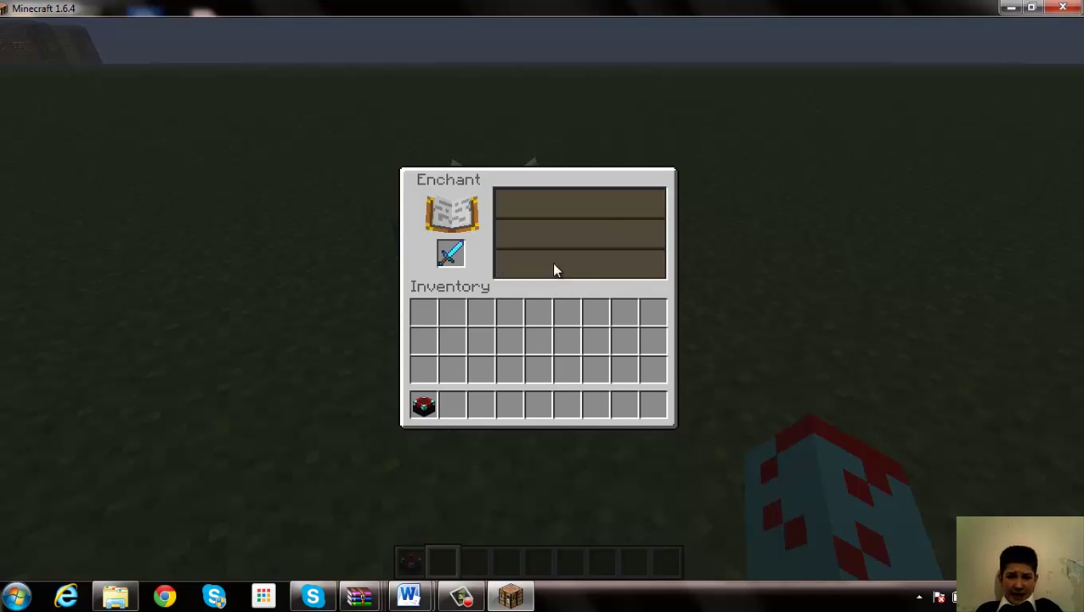
{"action": "left_click", "coordinate": [452, 255]}
{"action": "left_click", "coordinate": [455, 401]}
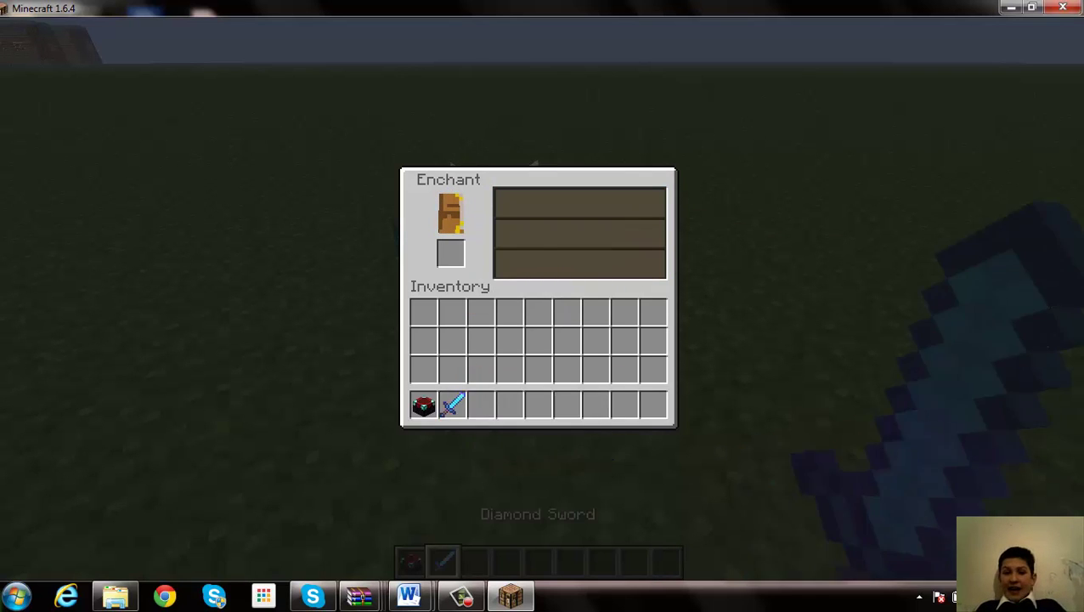
Enchant a second Diamond Sword with the third, level-4 option and place it in the hotbar
{"action": "key", "text": "e"}
{"action": "key", "text": "e"}
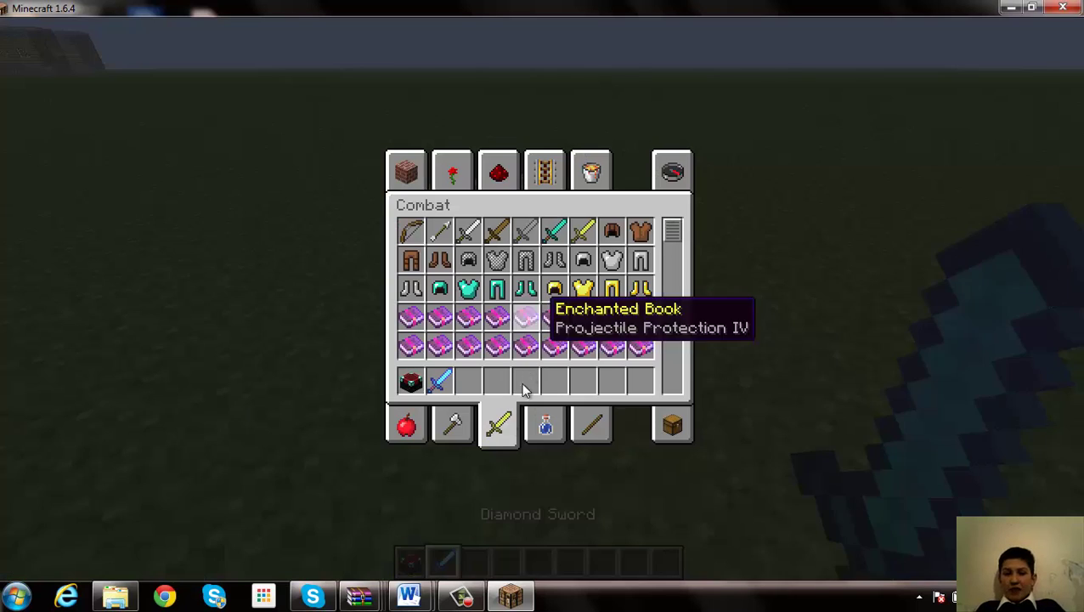
{"action": "left_click", "coordinate": [567, 238]}
{"action": "left_click", "coordinate": [468, 382]}
{"action": "key", "text": "e"}
{"action": "right_click", "coordinate": [542, 306]}
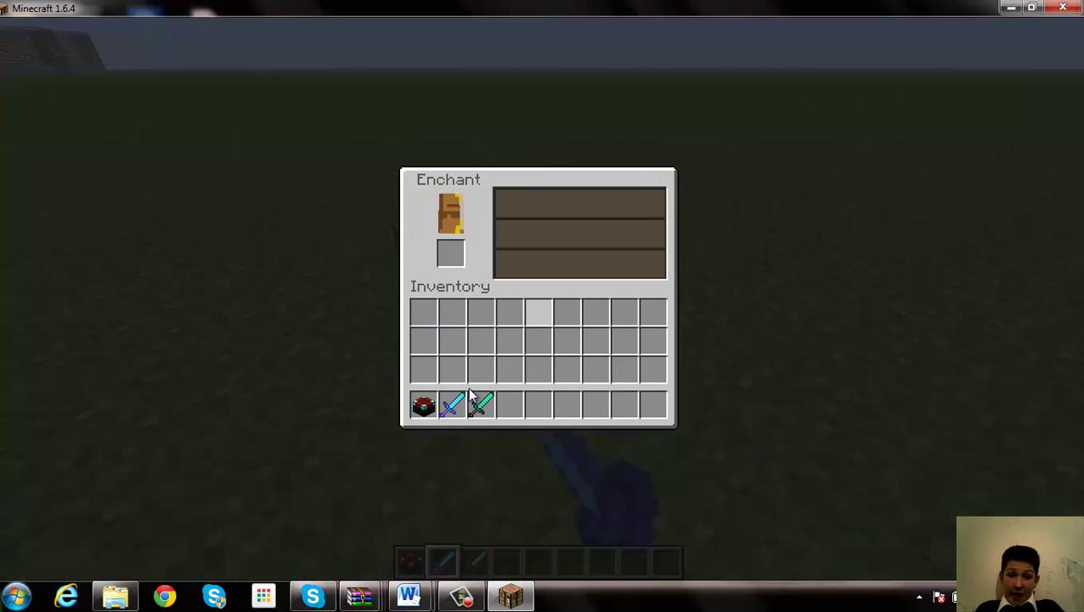
{"action": "left_click", "coordinate": [473, 406], "text": "shift"}
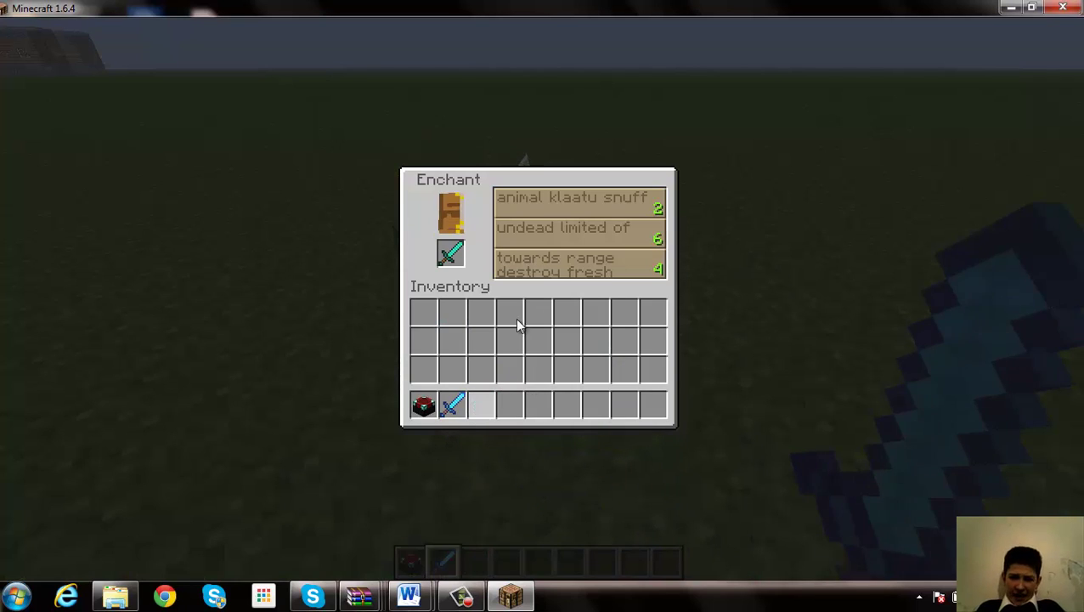
{"action": "left_click", "coordinate": [608, 280]}
{"action": "left_click", "coordinate": [450, 253]}
{"action": "left_click", "coordinate": [480, 406]}
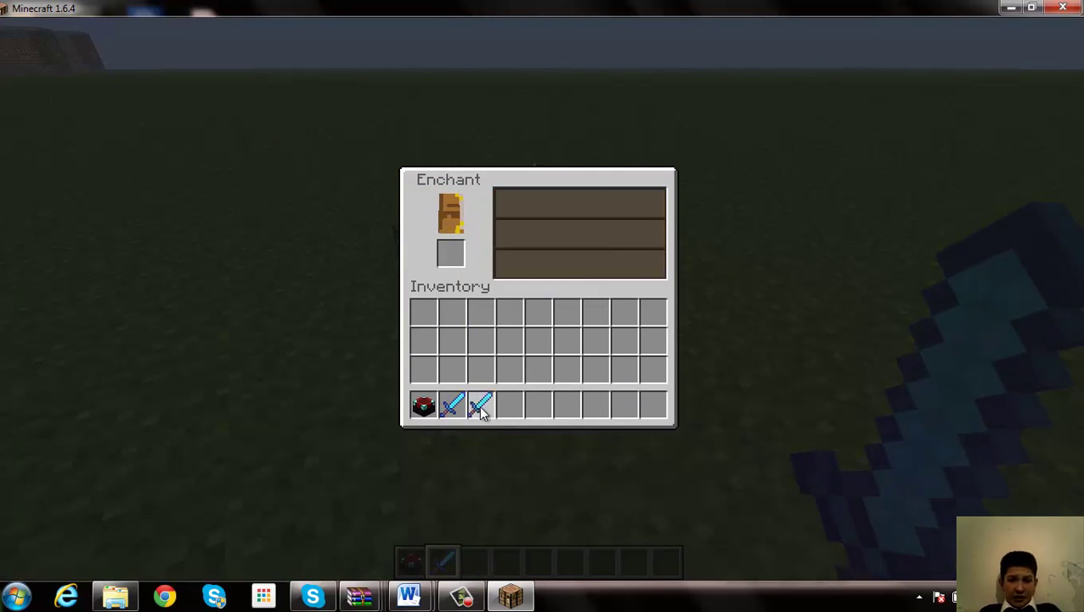
Enchant a Diamond Chestplate with Protection I via the first option and keep it in the hotbar
{"action": "key", "text": "e"}
{"action": "key", "text": "e"}
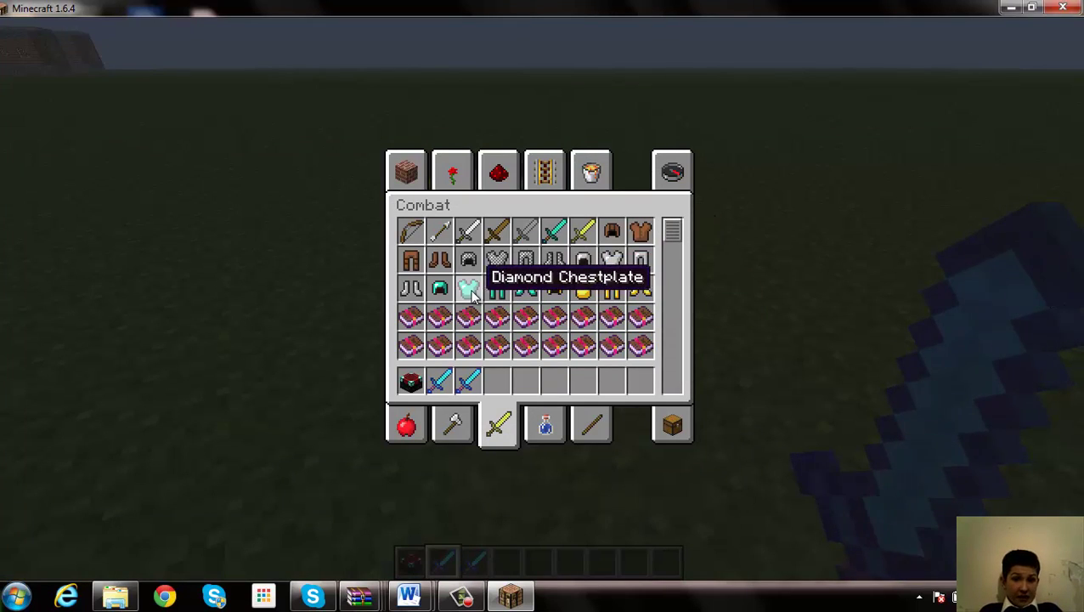
{"action": "left_click", "coordinate": [471, 291]}
{"action": "left_click", "coordinate": [497, 380]}
{"action": "key", "text": "e"}
{"action": "right_click", "coordinate": [542, 304]}
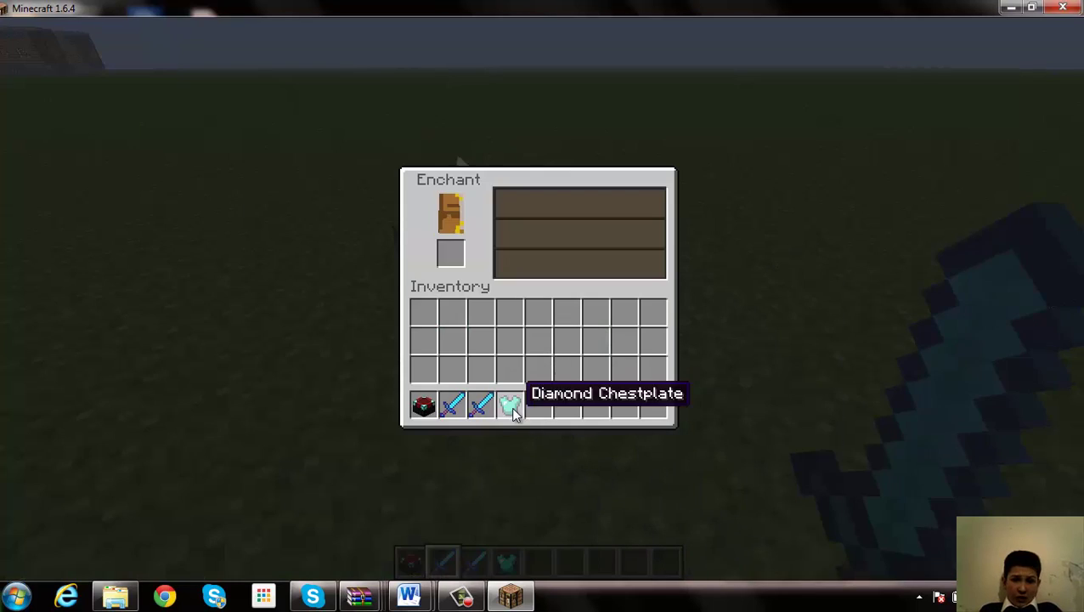
{"action": "left_click", "coordinate": [510, 407], "text": "shift"}
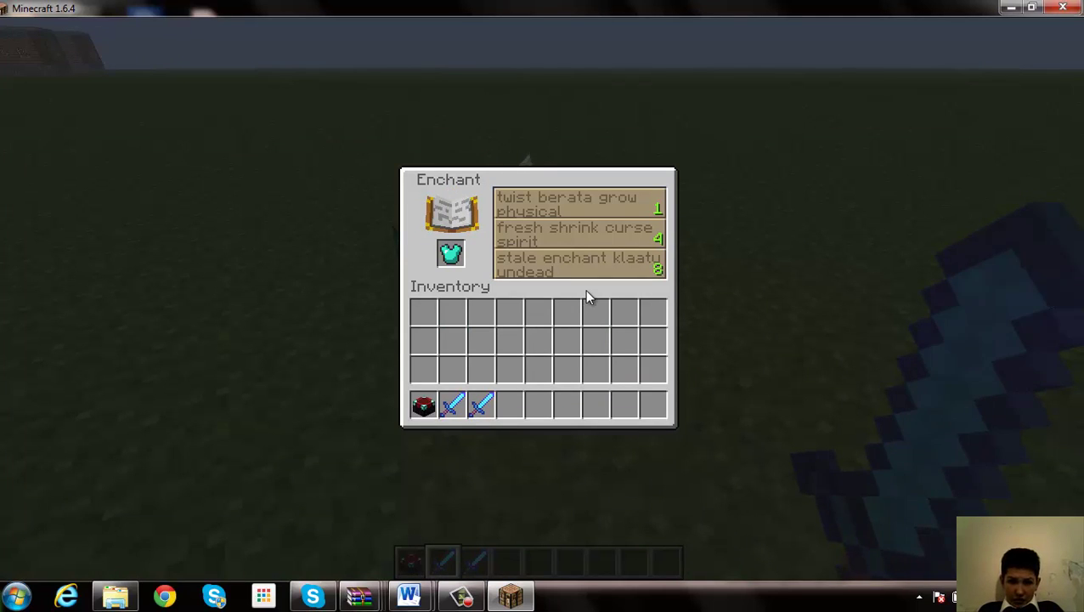
{"action": "left_click", "coordinate": [645, 207]}
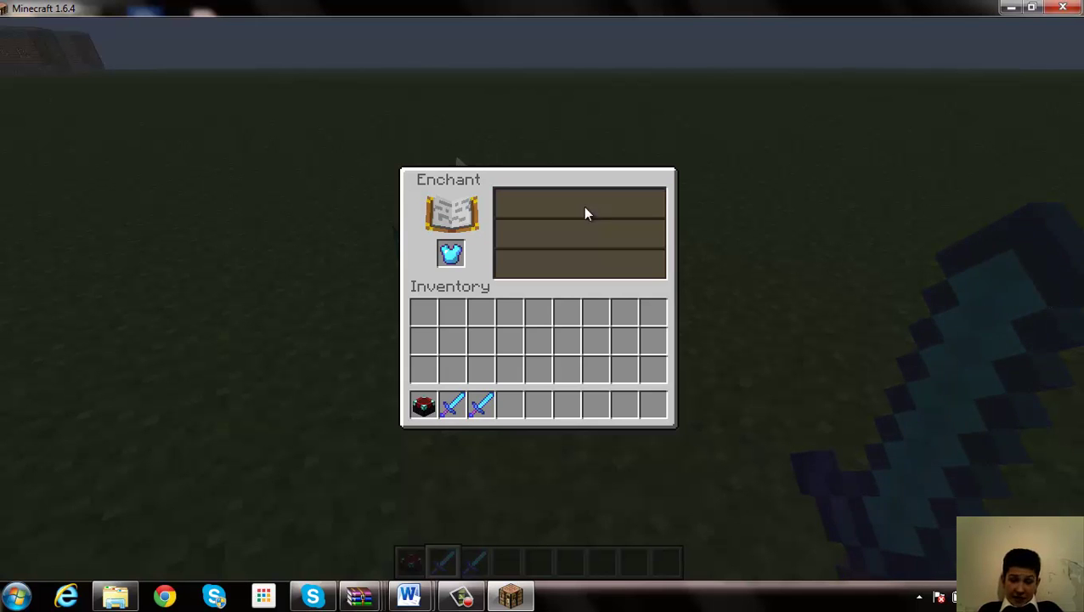
{"action": "left_click", "coordinate": [450, 253], "text": "shift"}
{"action": "key", "text": "e"}
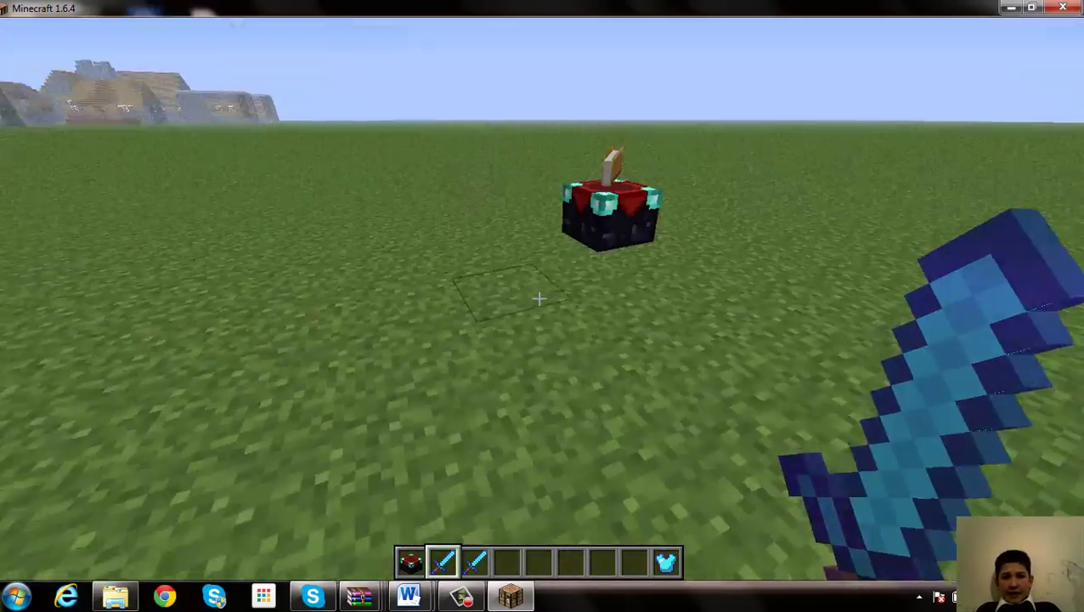
Enchant a second Diamond Chestplate with the level 1 option and return it to the hotbar
{"action": "key", "text": "w"}
{"action": "key", "text": "e"}
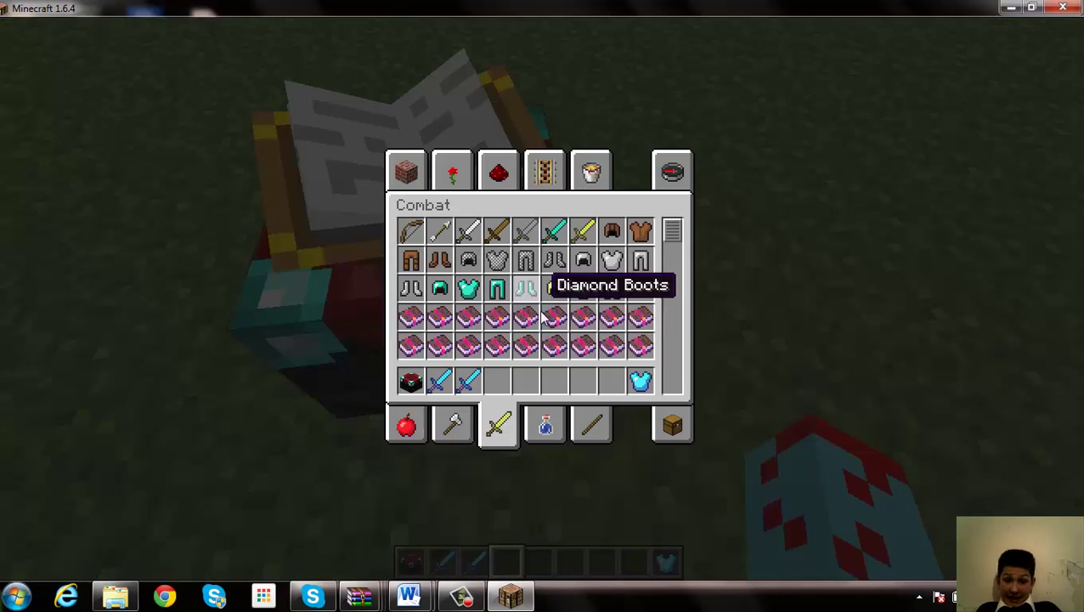
{"action": "left_click", "coordinate": [469, 289]}
{"action": "left_click", "coordinate": [497, 382]}
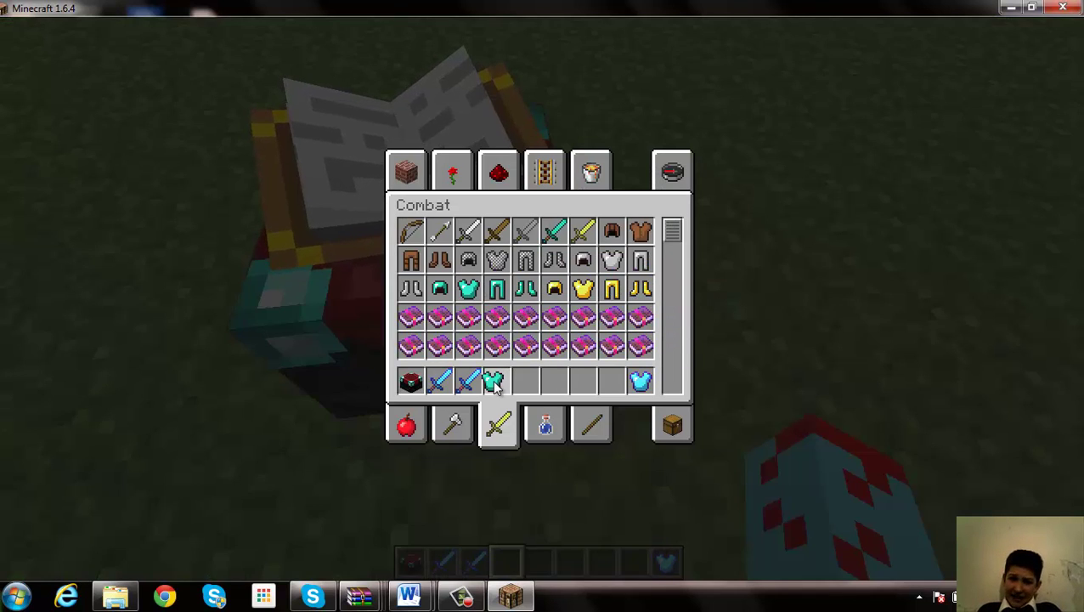
{"action": "key", "text": "e"}
{"action": "right_click", "coordinate": [540, 297]}
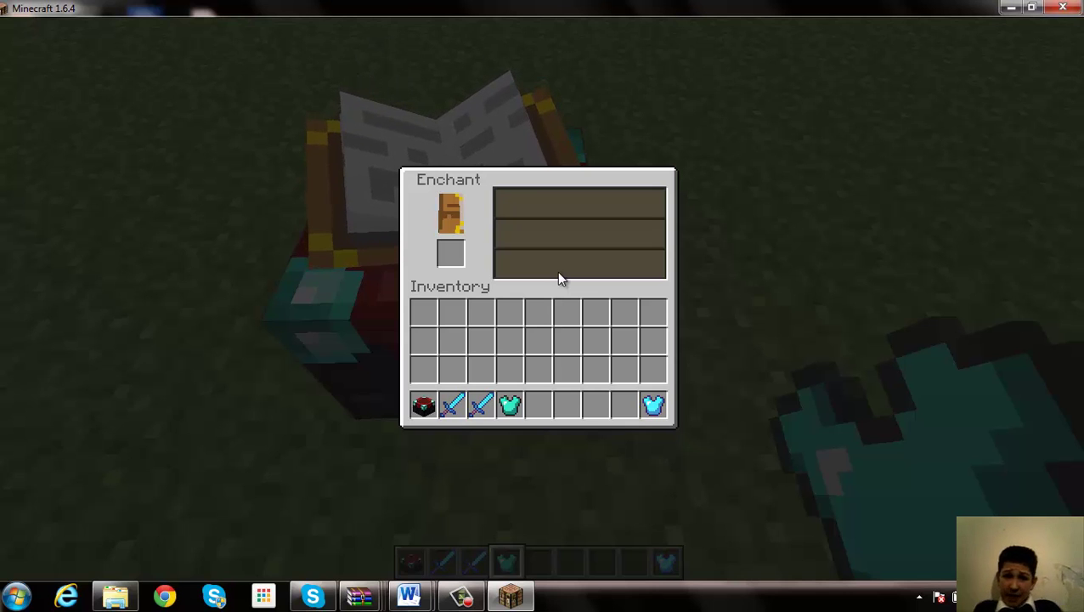
{"action": "key", "text": "Escape"}
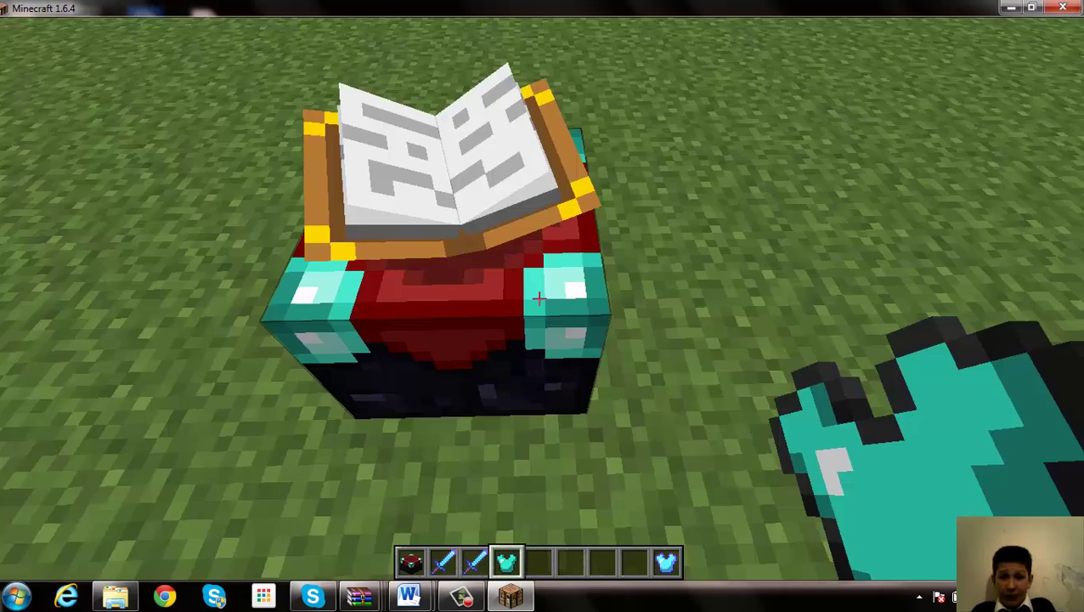
{"action": "right_click", "coordinate": [540, 300]}
{"action": "left_click", "coordinate": [509, 404], "text": "shift"}
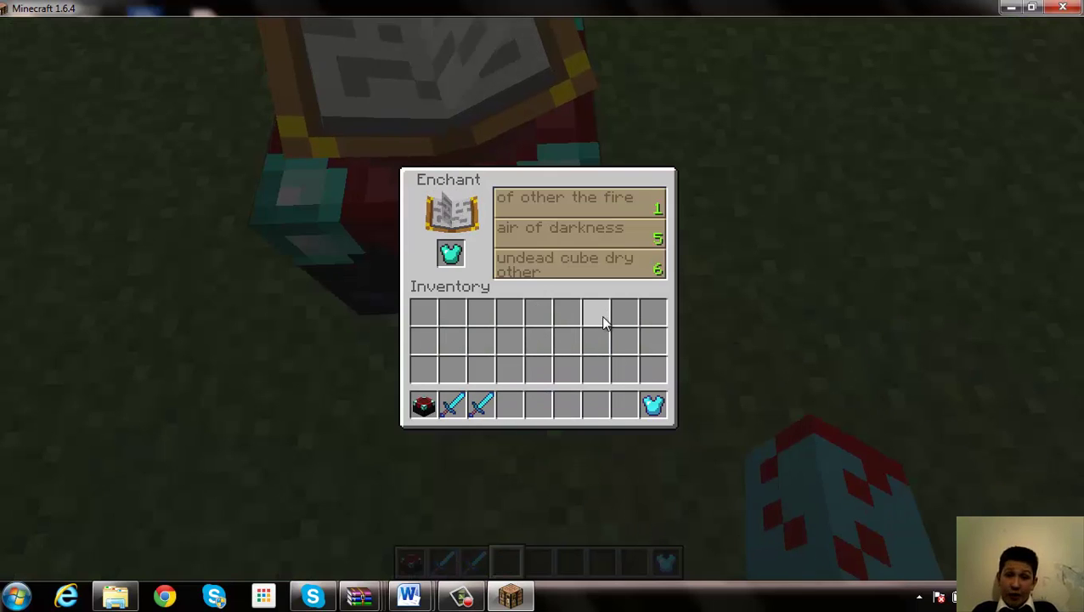
{"action": "left_click", "coordinate": [622, 207]}
{"action": "left_click", "coordinate": [451, 252], "text": "shift"}
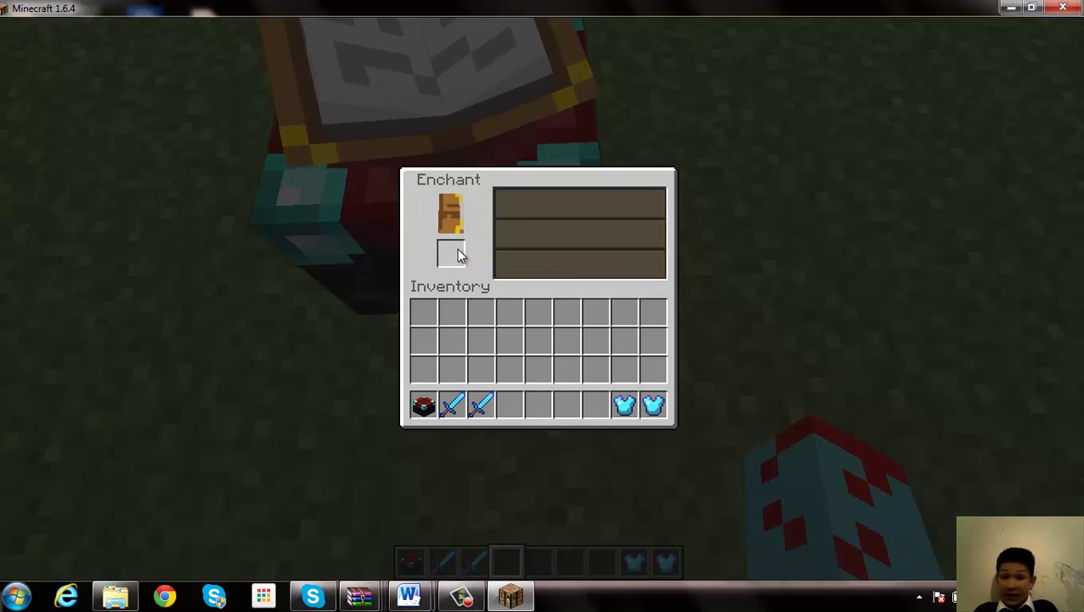
{"action": "key", "text": "Escape"}
Enchant a third Diamond Chestplate with the third enchantment option
{"action": "key", "text": "e"}
{"action": "left_click", "coordinate": [465, 286]}
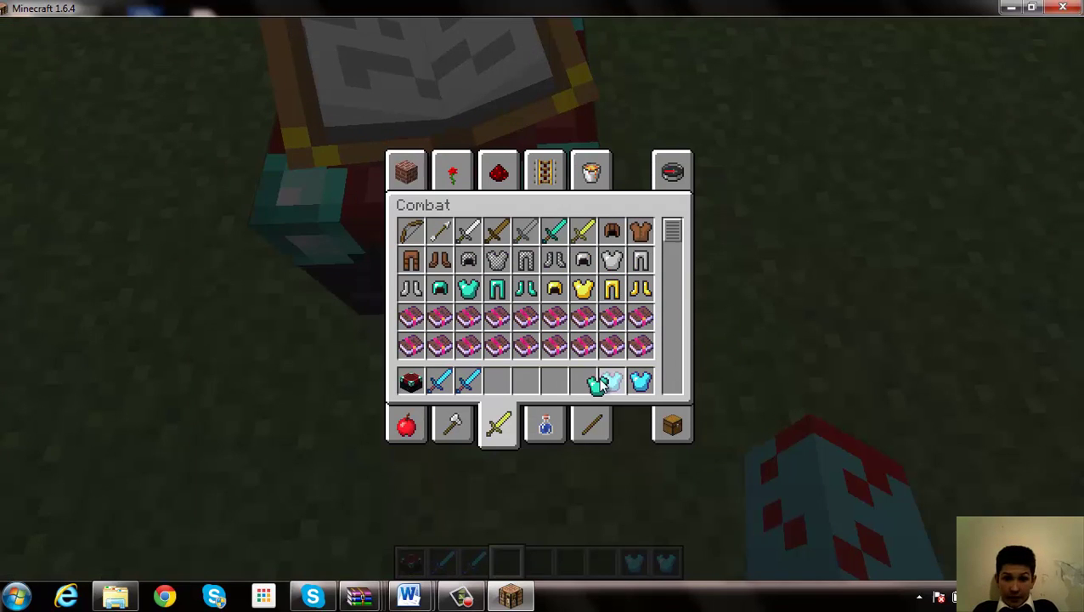
{"action": "left_click", "coordinate": [582, 381]}
{"action": "key", "text": "e"}
{"action": "right_click", "coordinate": [541, 306]}
{"action": "left_click", "coordinate": [596, 408], "text": "shift"}
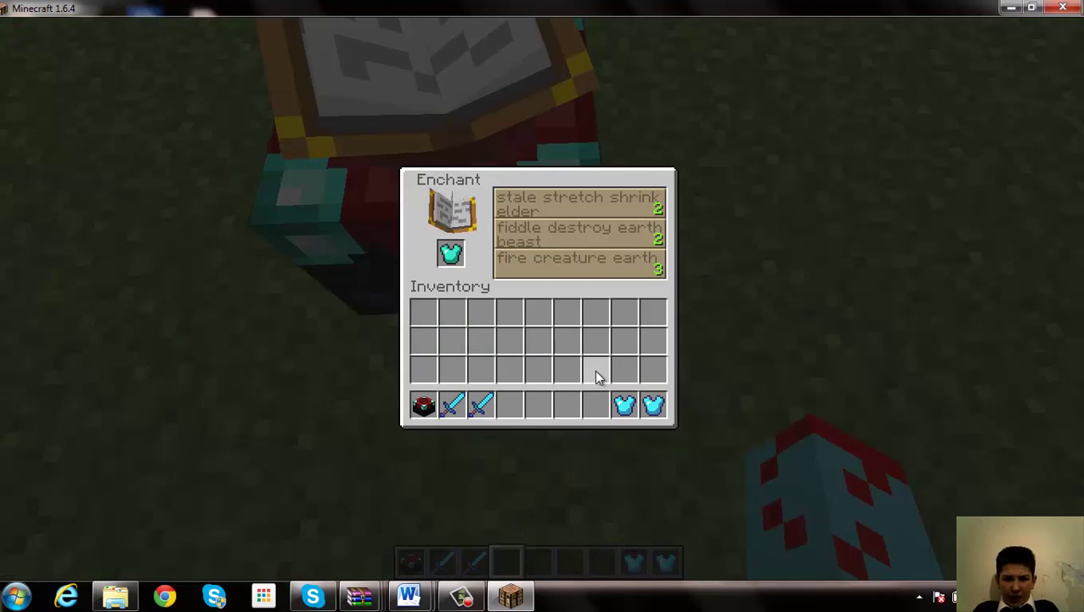
{"action": "left_click", "coordinate": [601, 268]}
{"action": "key", "text": "Escape"}
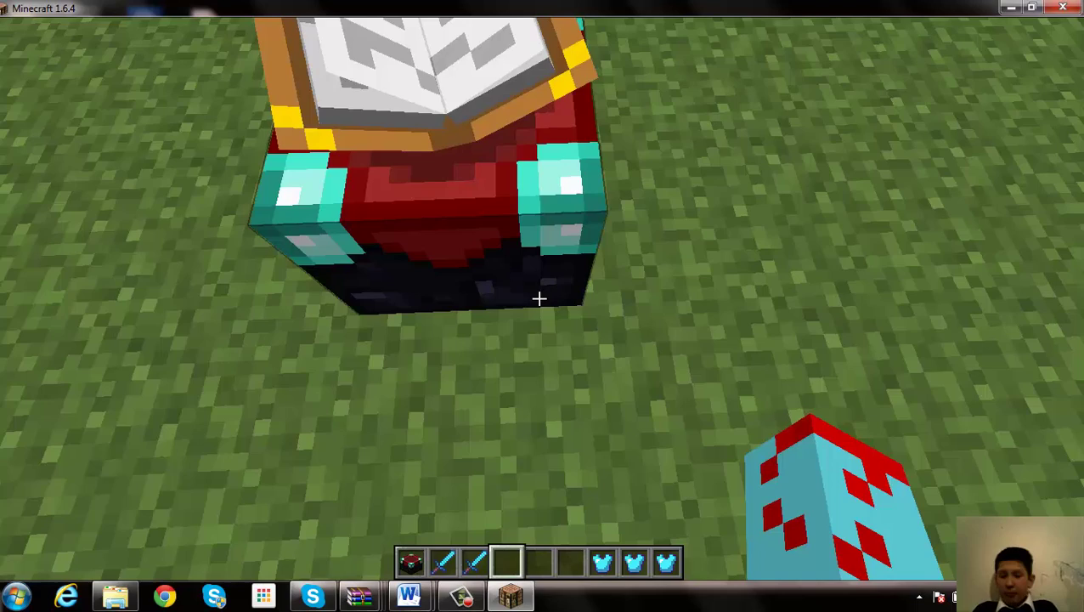
Enchant a fourth Diamond Chestplate with the third, level 6 option
{"action": "key", "text": "e"}
{"action": "left_click", "coordinate": [463, 297]}
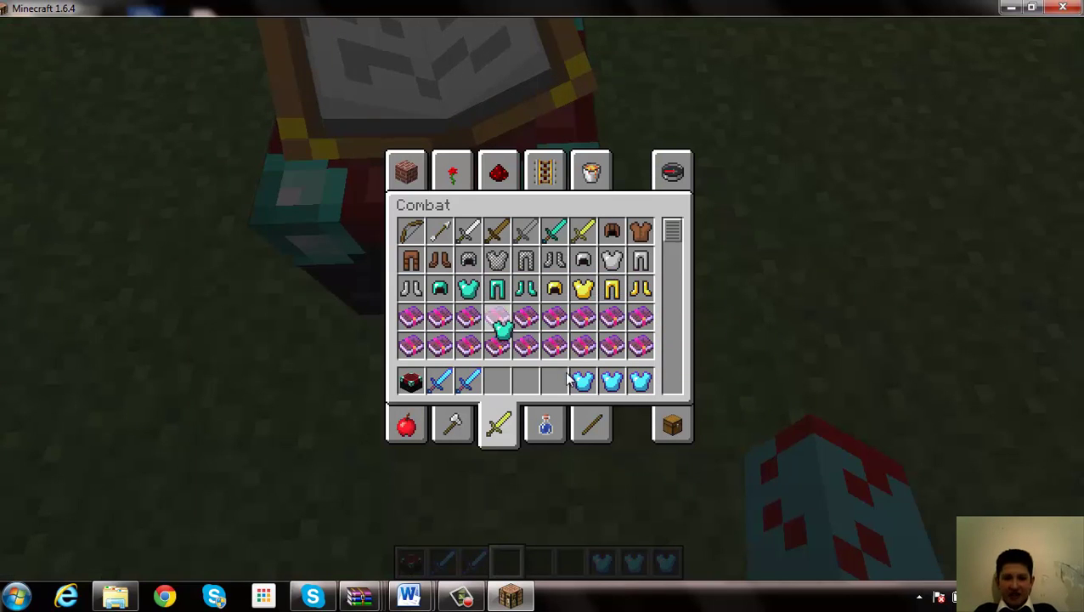
{"action": "left_click", "coordinate": [554, 379]}
{"action": "key", "text": "e"}
{"action": "right_click", "coordinate": [542, 299]}
{"action": "left_click", "coordinate": [557, 401], "text": "shift"}
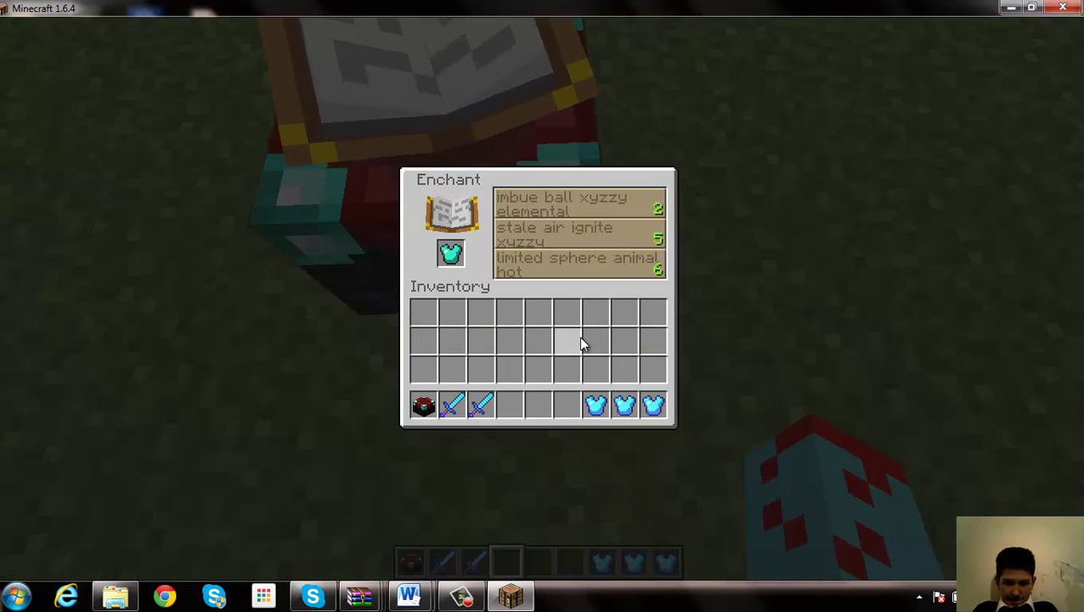
{"action": "left_click", "coordinate": [620, 278]}
{"action": "key", "text": "Escape"}
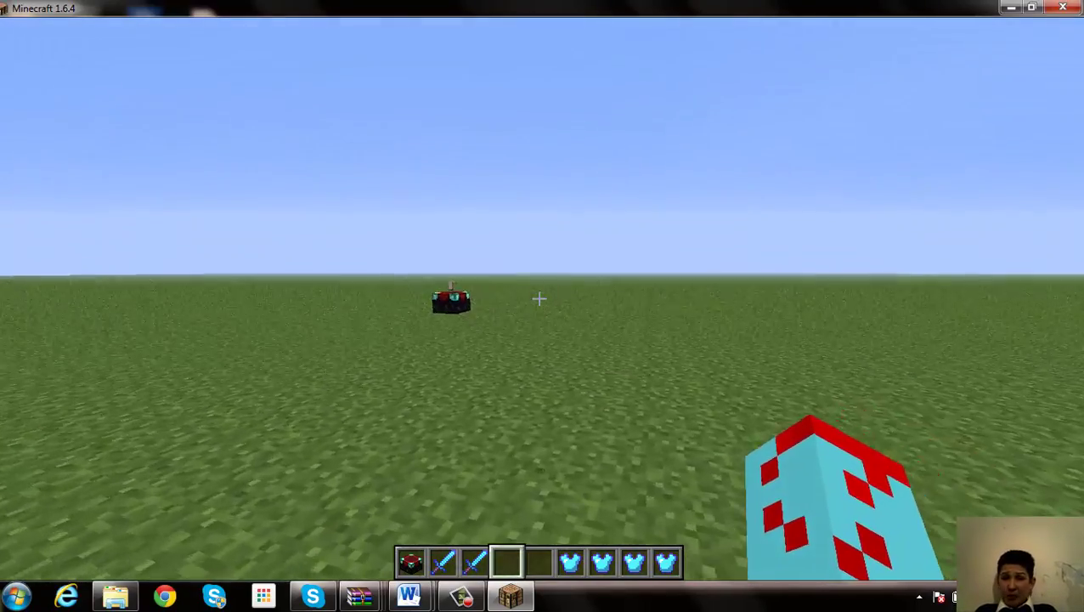
Walk up to the enchanting table, break it, then open the chat input
{"action": "key", "text": "w"}
{"action": "left_click", "coordinate": [539, 298]}
{"action": "left_click", "coordinate": [539, 298]}
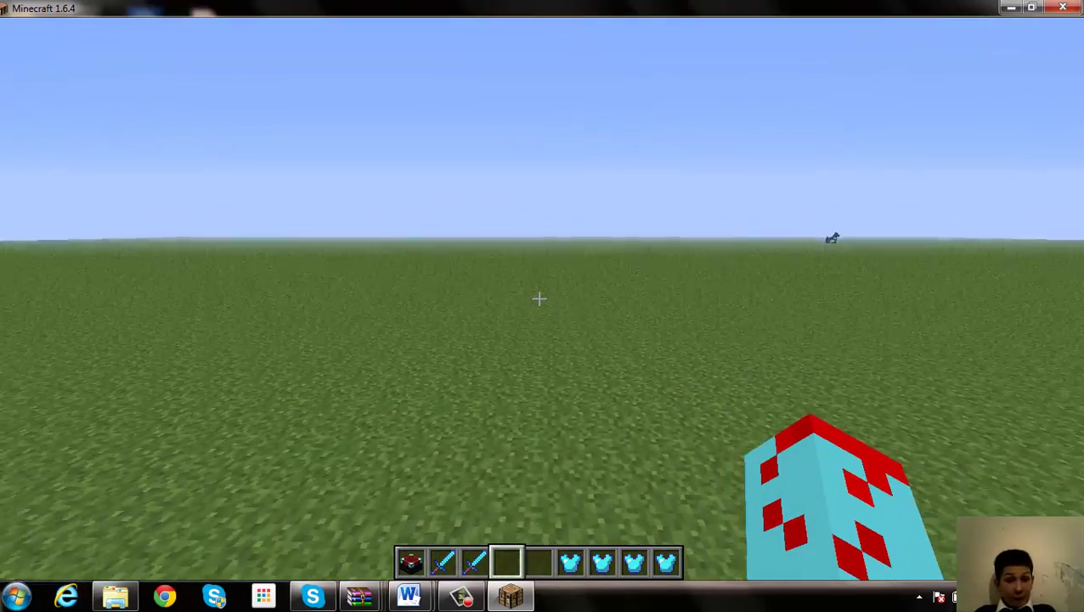
{"action": "key", "text": "w"}
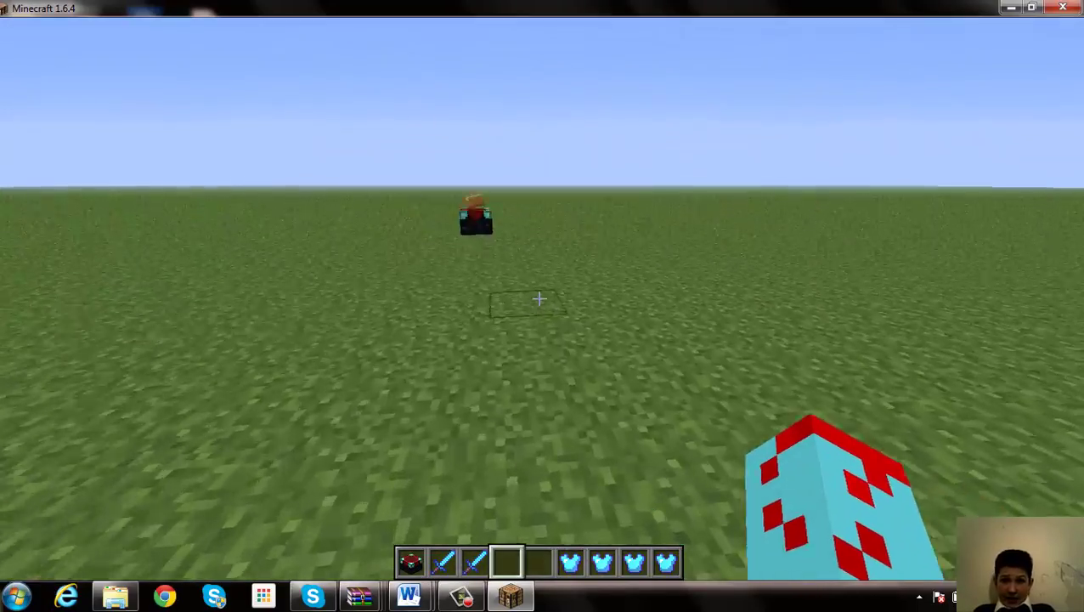
{"action": "key", "text": "w"}
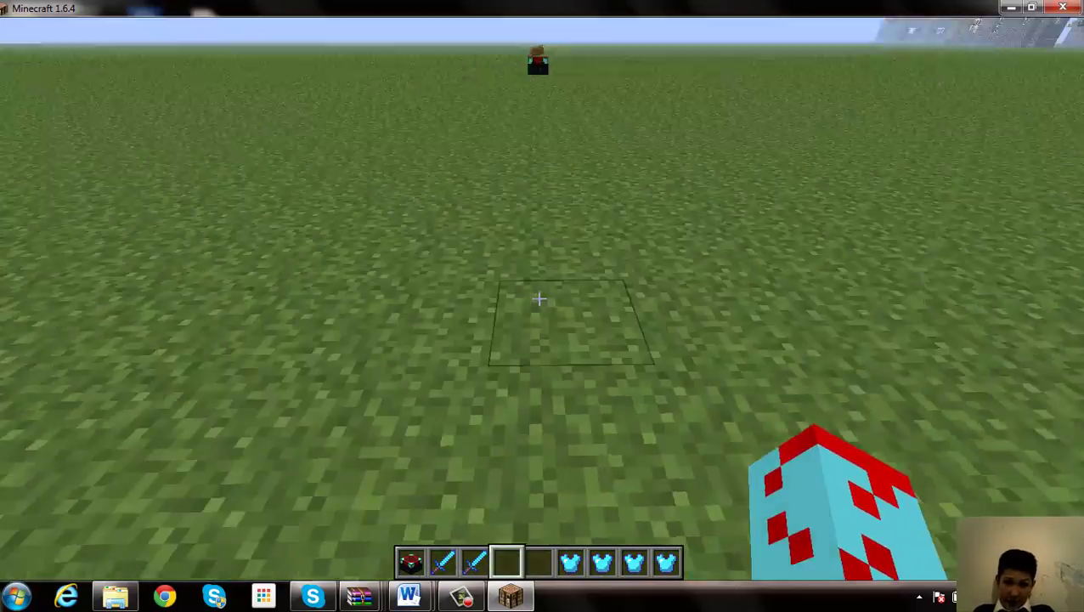
{"action": "key", "text": "w"}
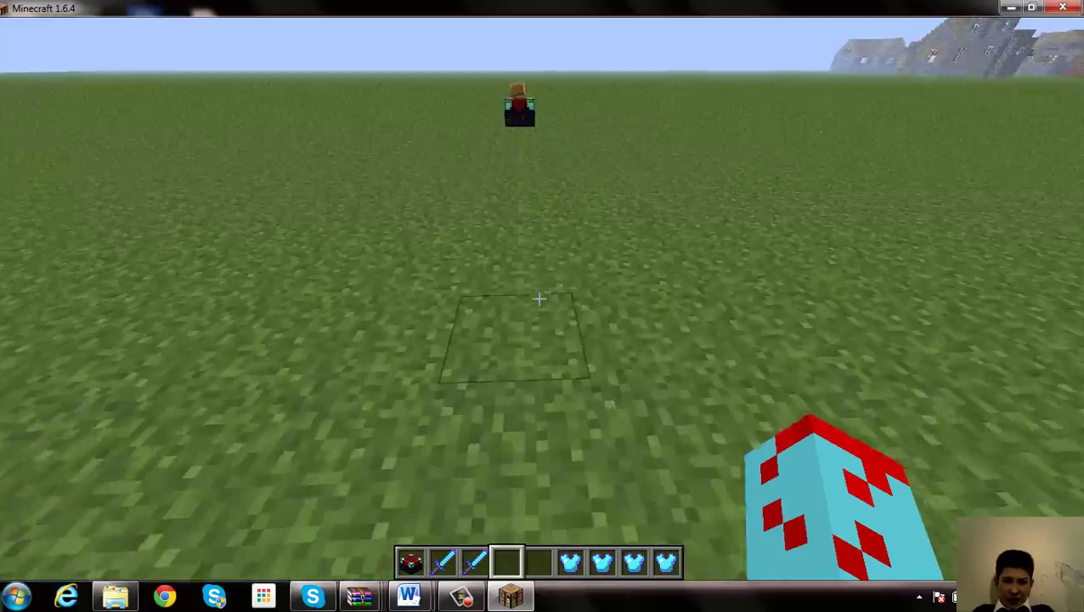
{"action": "left_click", "coordinate": [538, 298]}
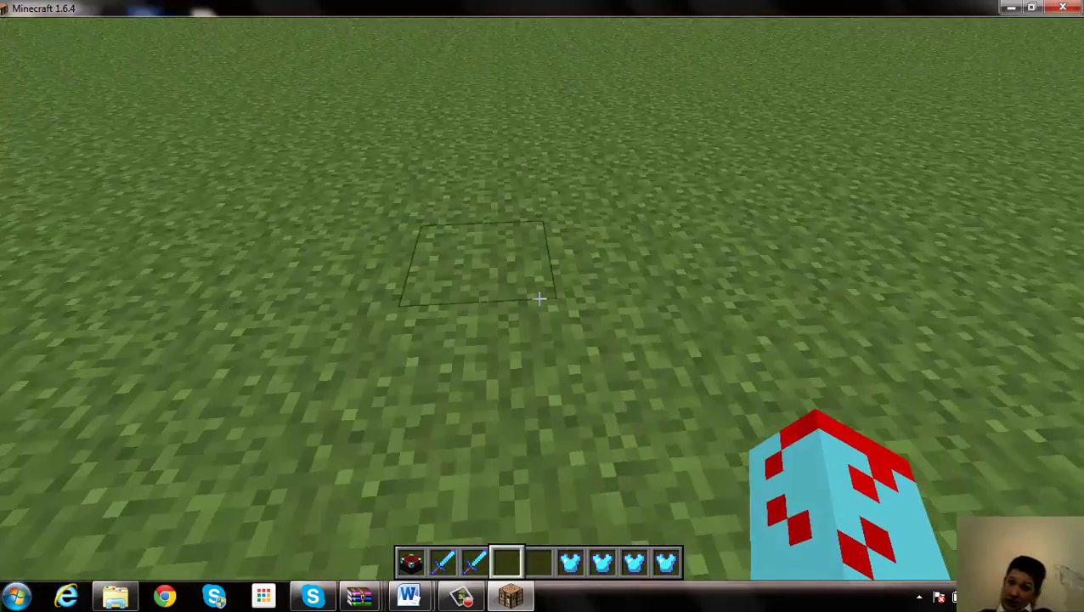
{"action": "key", "text": "t"}
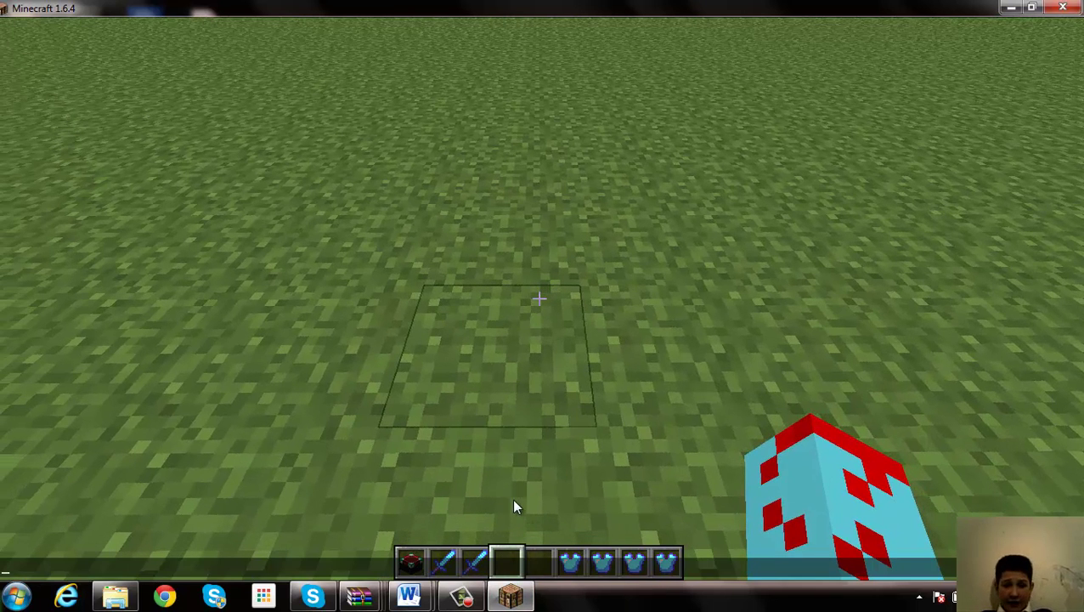